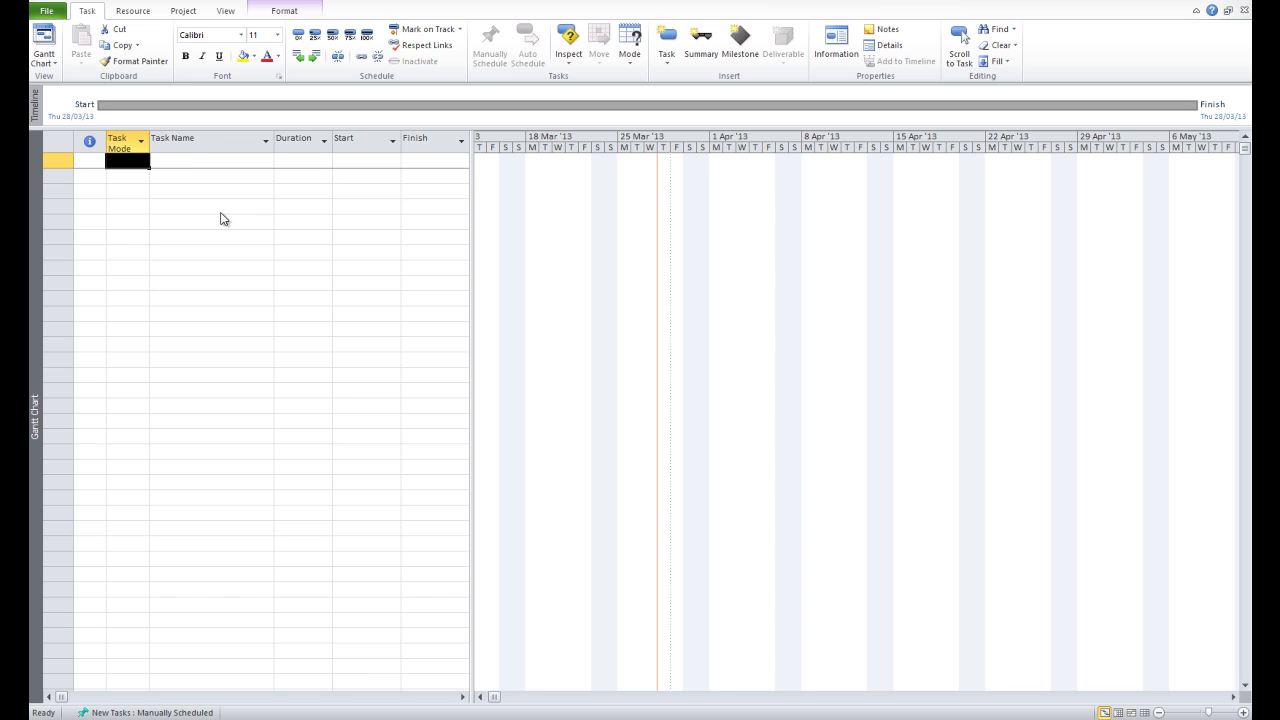
# Set the task mode of the first empty row to Manually Scheduled
pyautogui.click(155, 161)
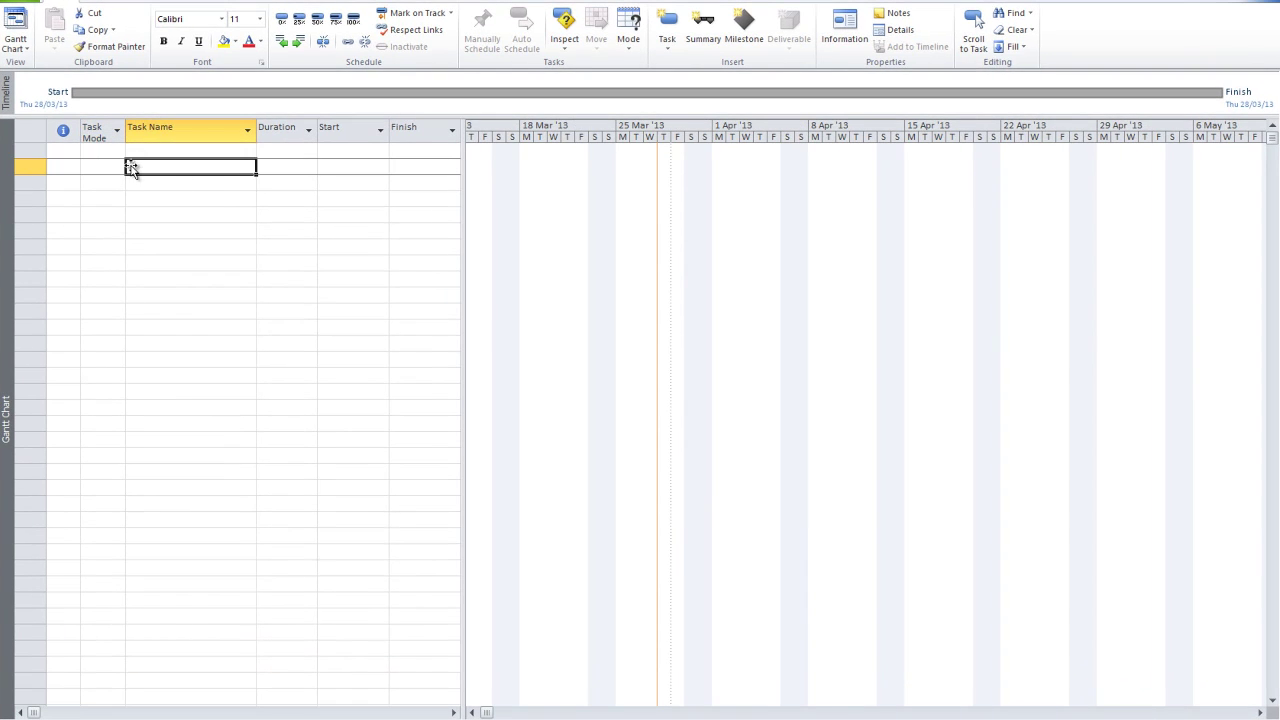
pyautogui.click(105, 166)
pyautogui.click(120, 166)
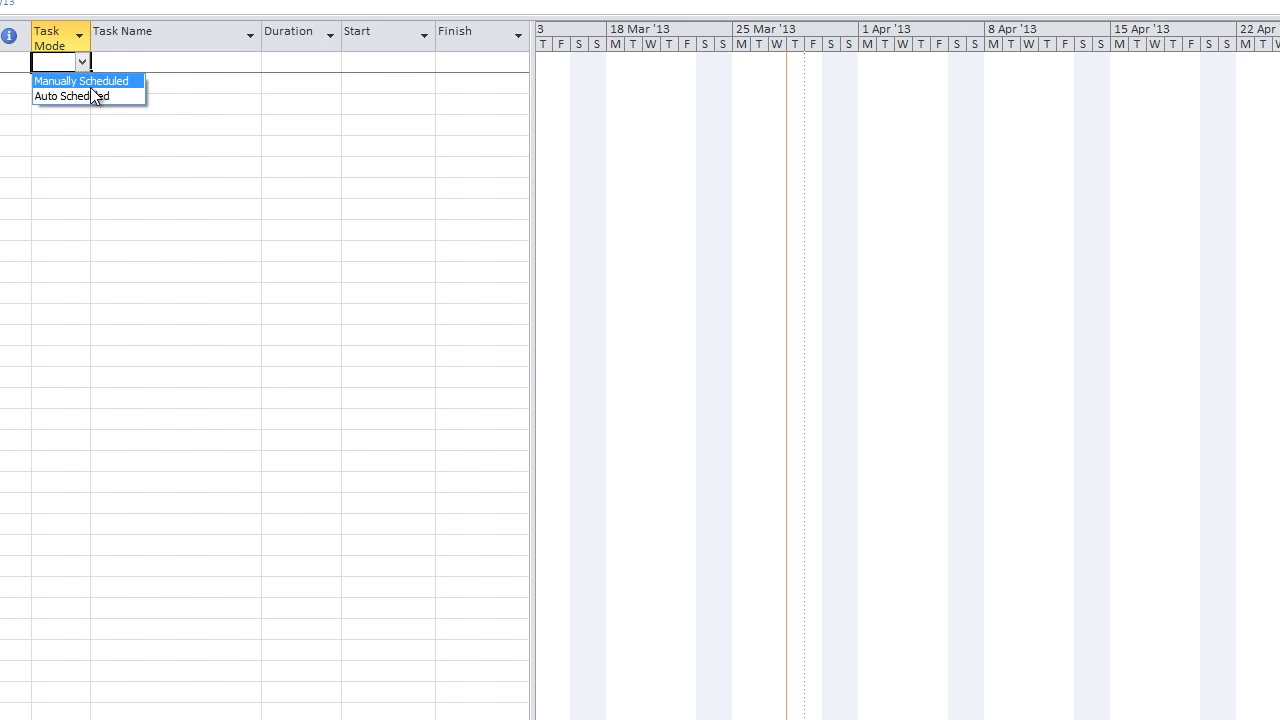
pyautogui.click(109, 87)
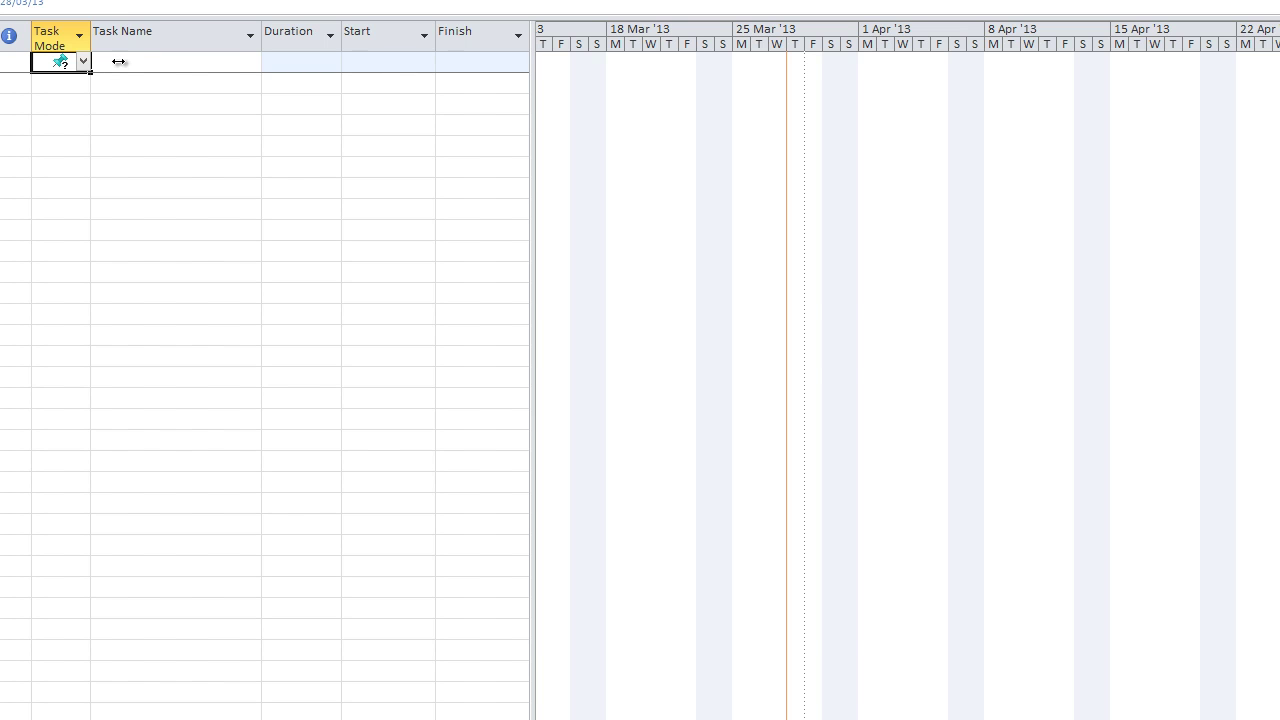
# Switch the first task's mode to Auto Scheduled and back to Manually Scheduled
pyautogui.click(83, 63)
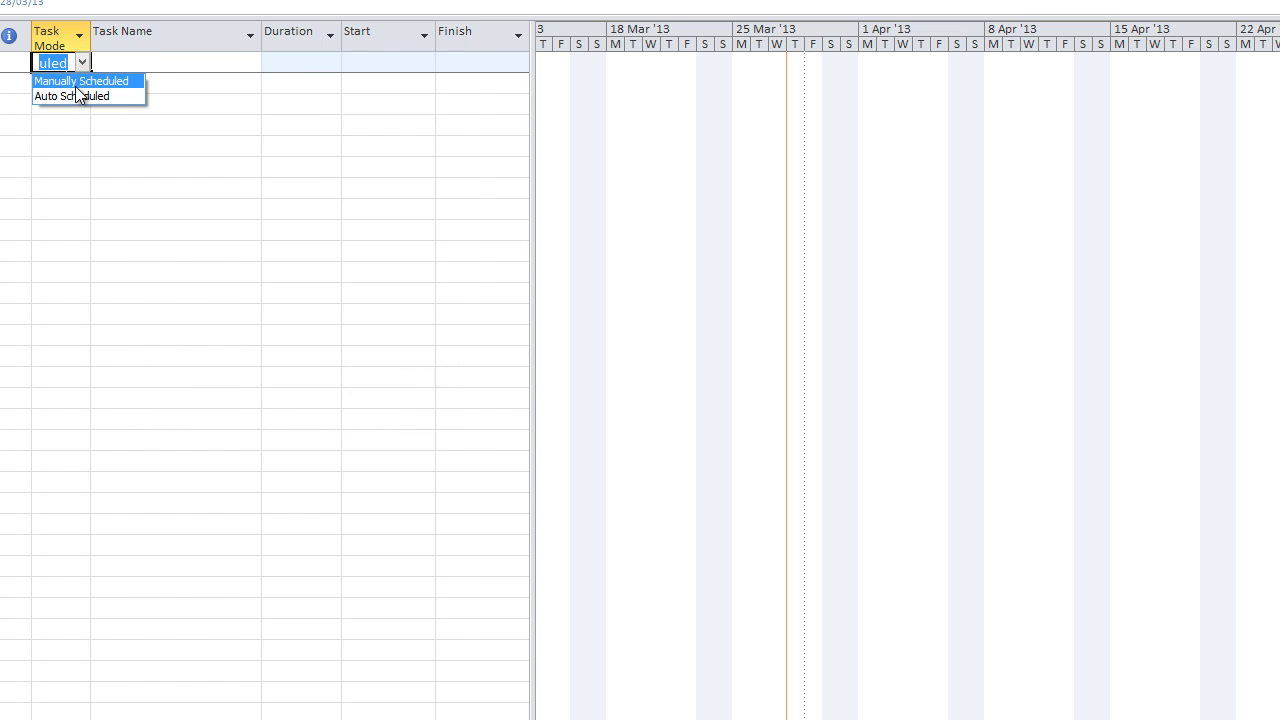
pyautogui.click(79, 95)
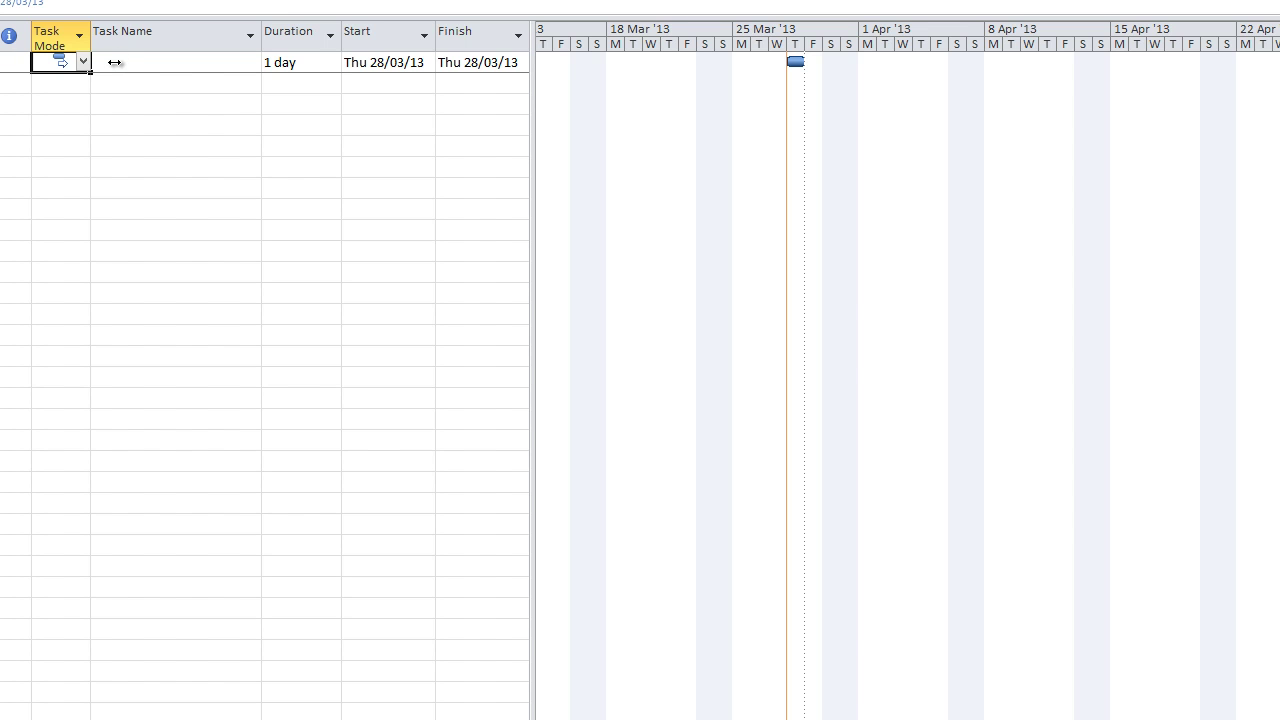
pyautogui.click(84, 63)
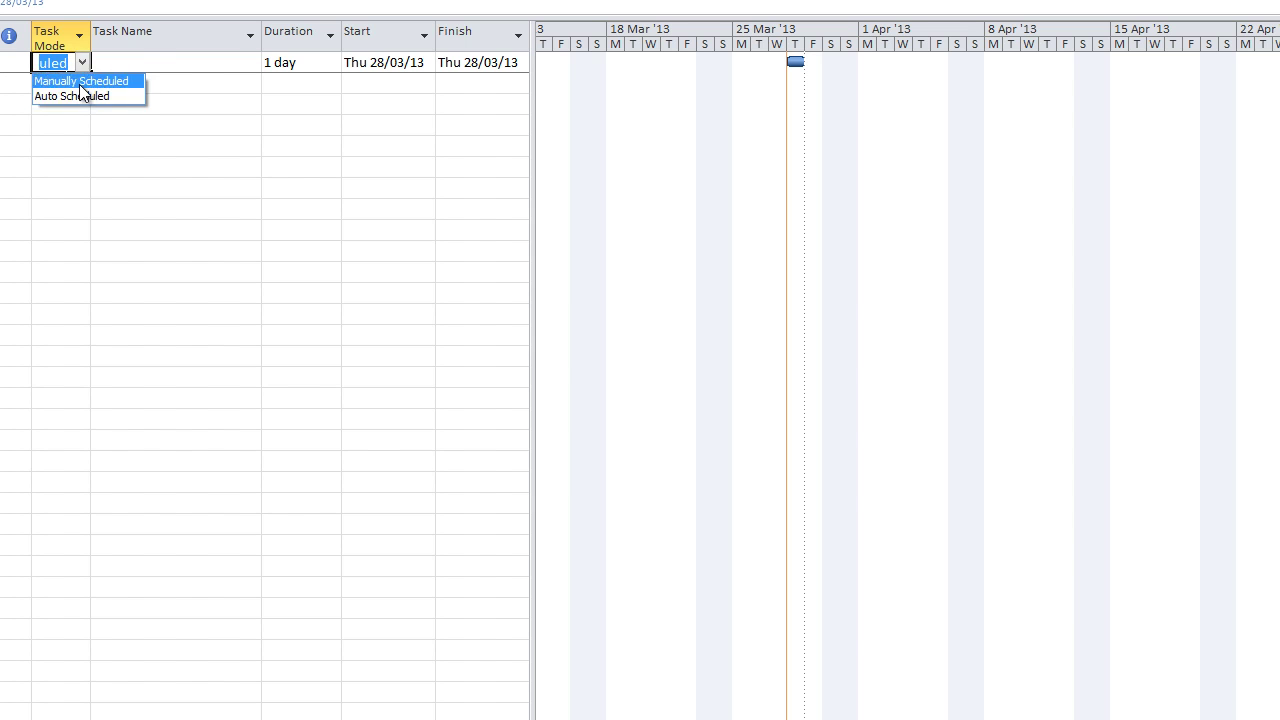
pyautogui.click(82, 82)
# Enter the task names consult, design, build, test and handover in the first five rows
pyautogui.click(192, 66)
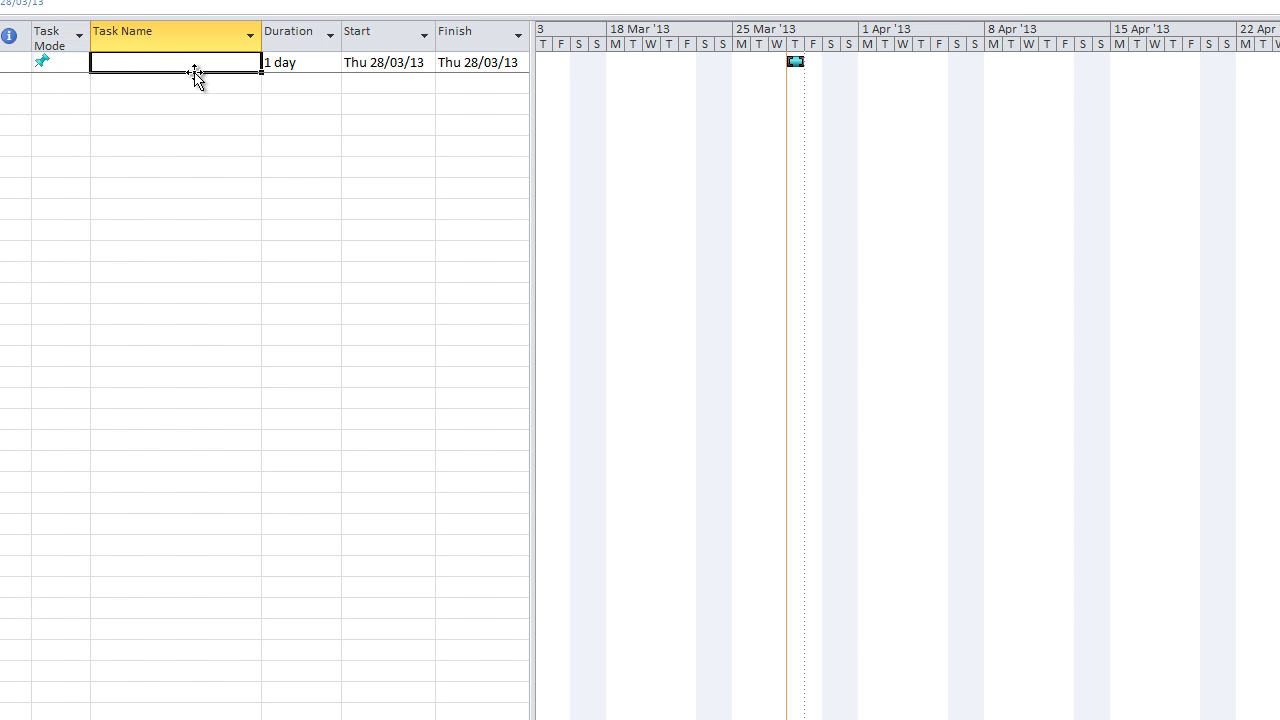
pyautogui.write('consult')
pyautogui.press('Return')
pyautogui.write('design')
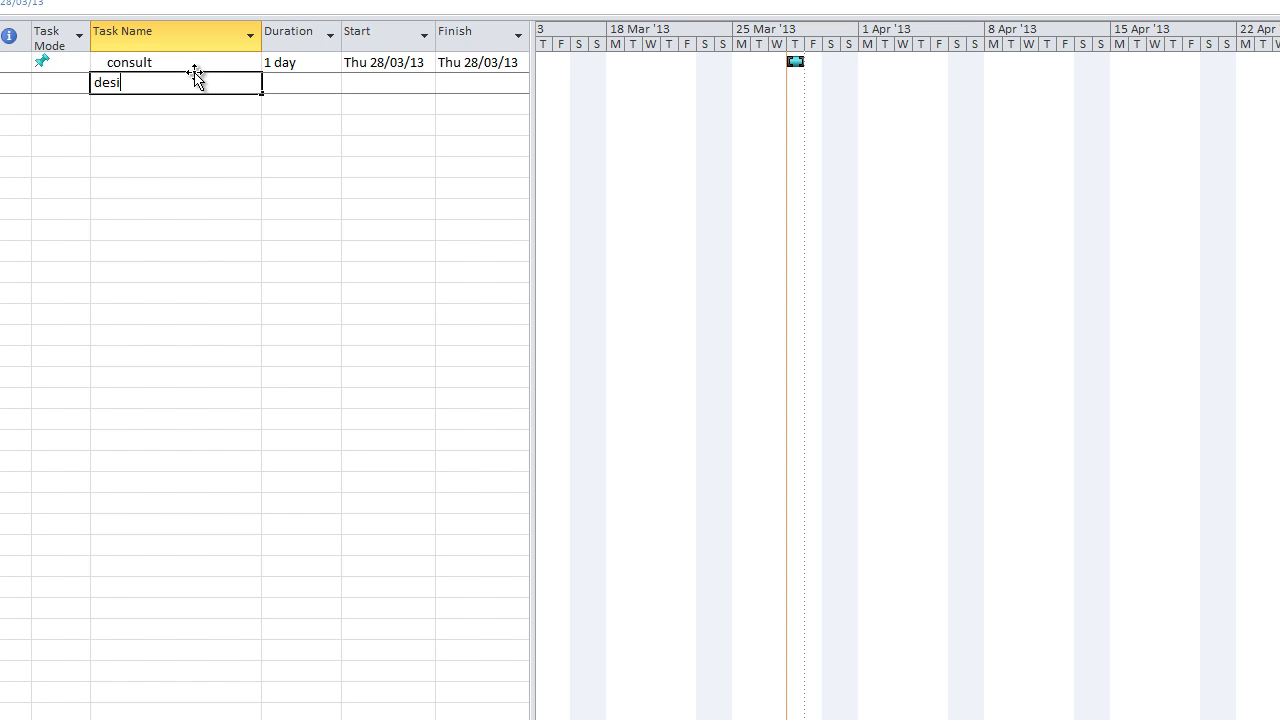
pyautogui.press('Return')
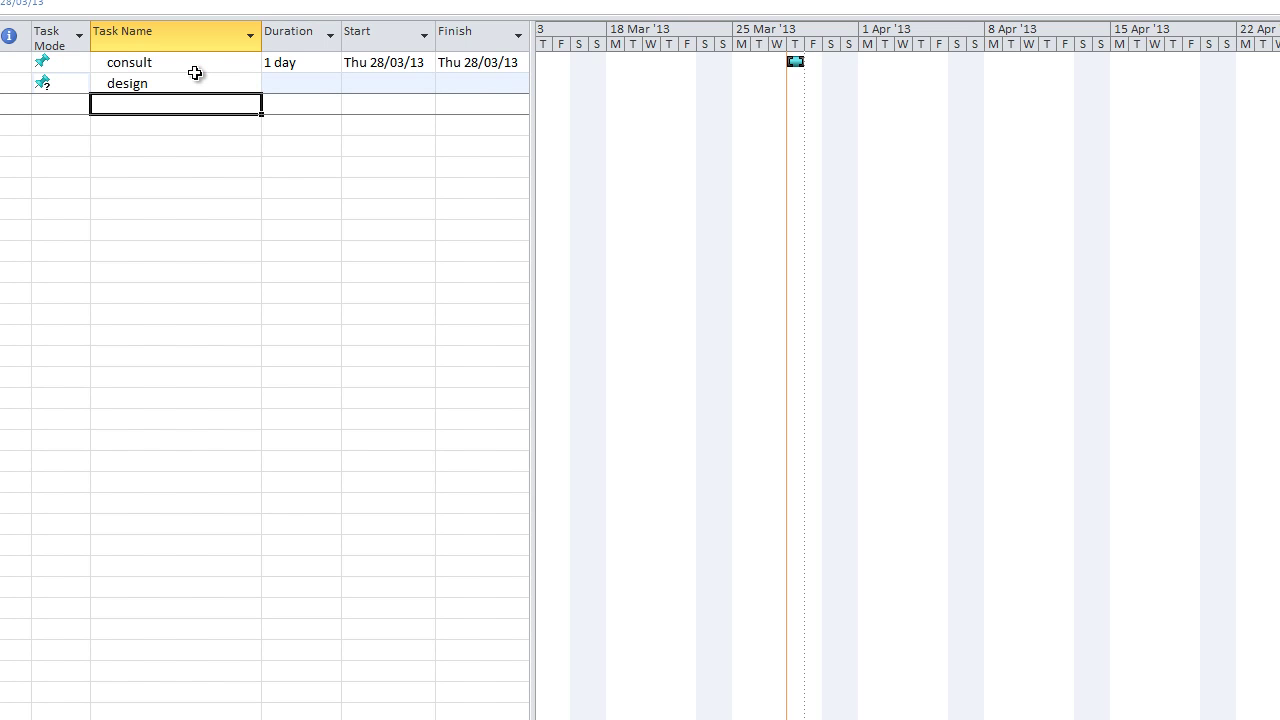
pyautogui.write('build')
pyautogui.press('Return')
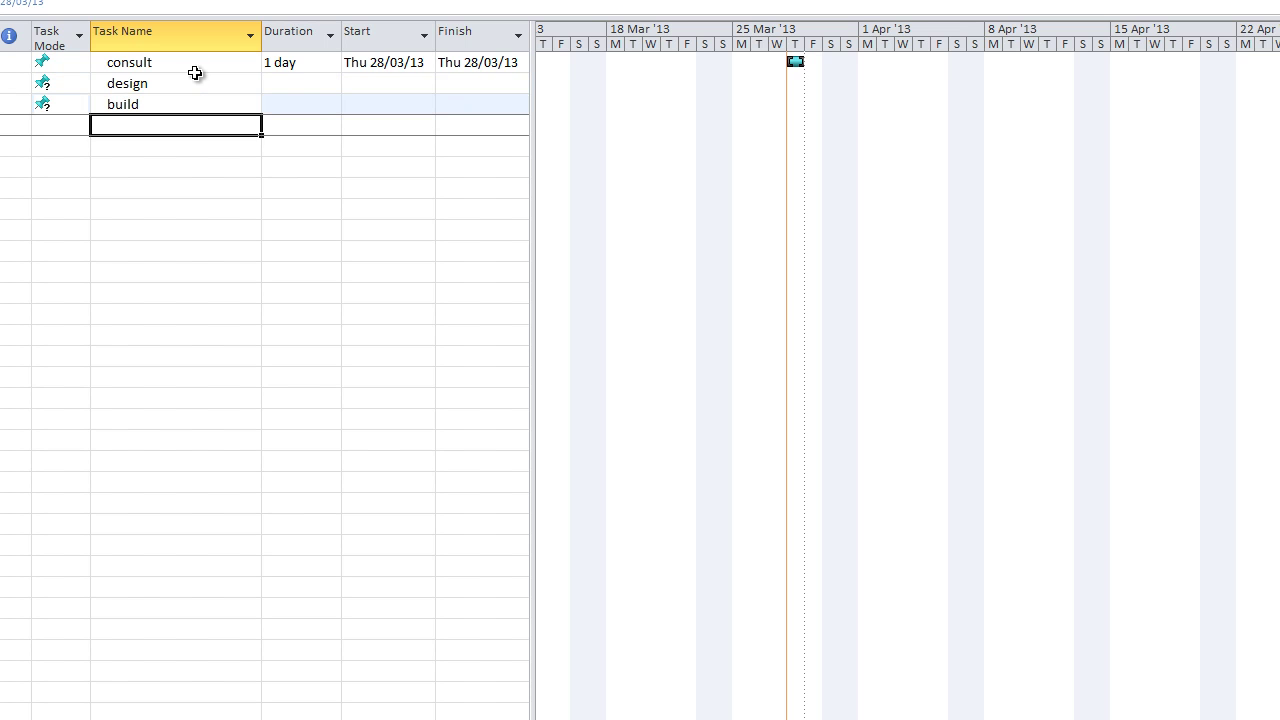
pyautogui.write('test')
pyautogui.press('Return')
pyautogui.write('handover')
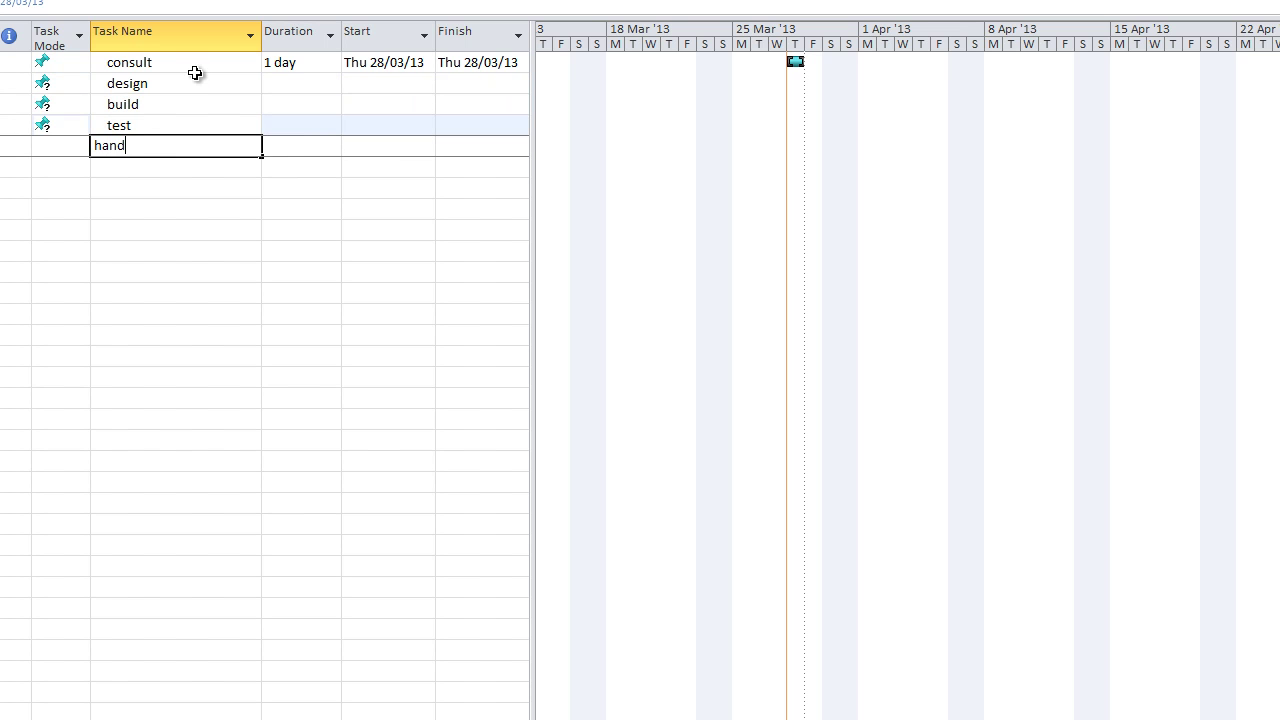
pyautogui.press('Tab')
# Set the durations of consult to 2 days, design to 5 days and build to 6 days
pyautogui.press('Up')
pyautogui.press('Up')
pyautogui.press('Up')
pyautogui.press('Up')
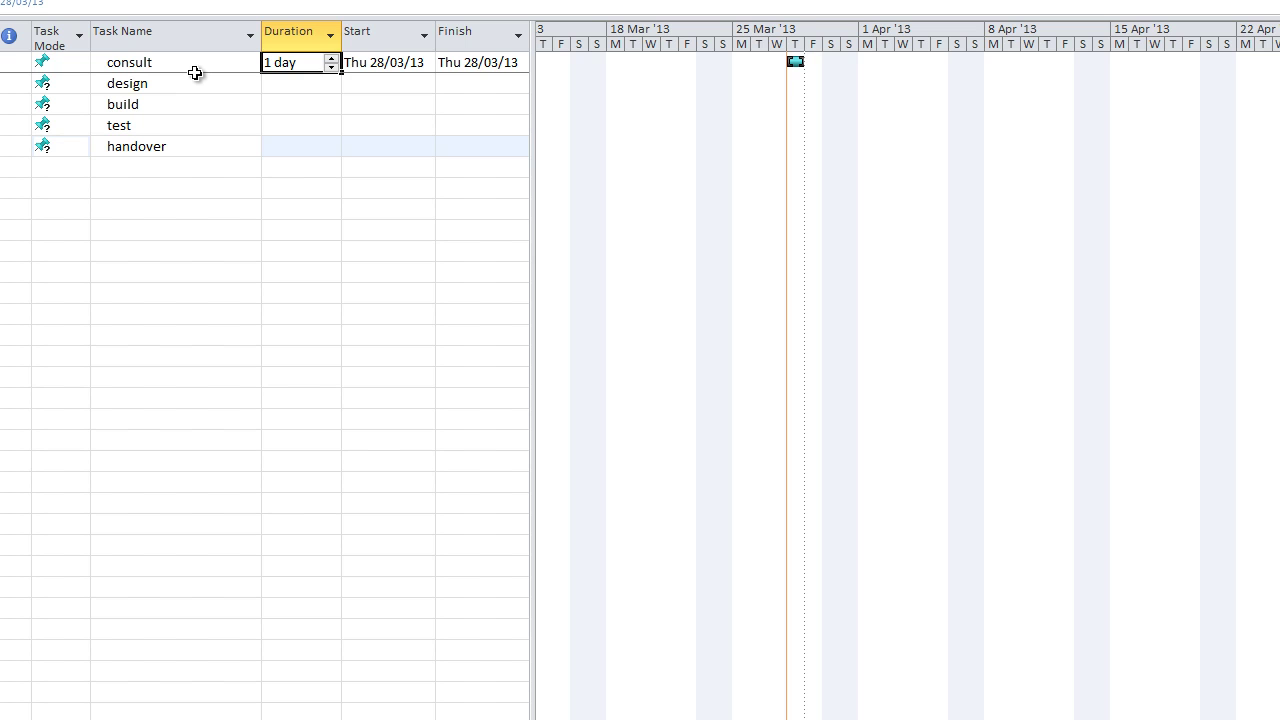
pyautogui.write('2')
pyautogui.press('Return')
pyautogui.write('5')
pyautogui.press('Return')
pyautogui.write('64')
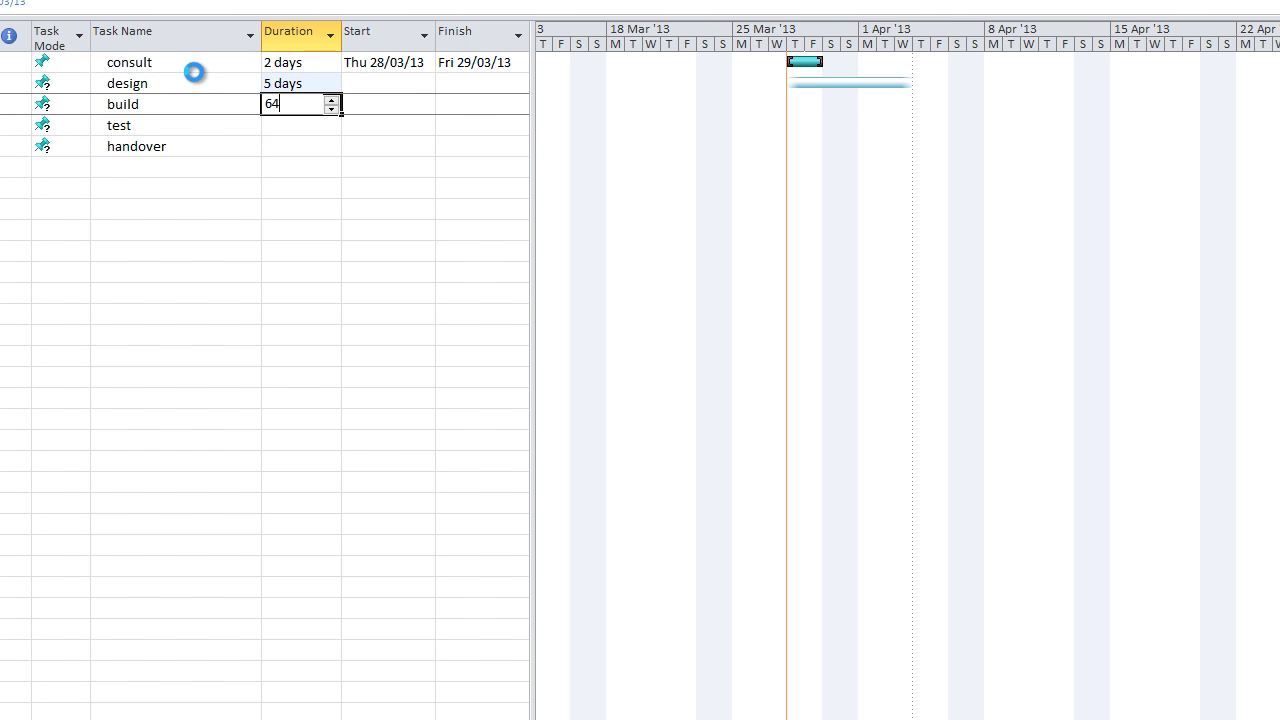
pyautogui.press('BackSpace')
pyautogui.press('Return')
# Set the durations of test to 5 days and handover to 1 day
pyautogui.write('45')
pyautogui.press('Return')
pyautogui.press('Up')
pyautogui.write('5')
pyautogui.press('Return')
pyautogui.write('1')
pyautogui.press('Return')
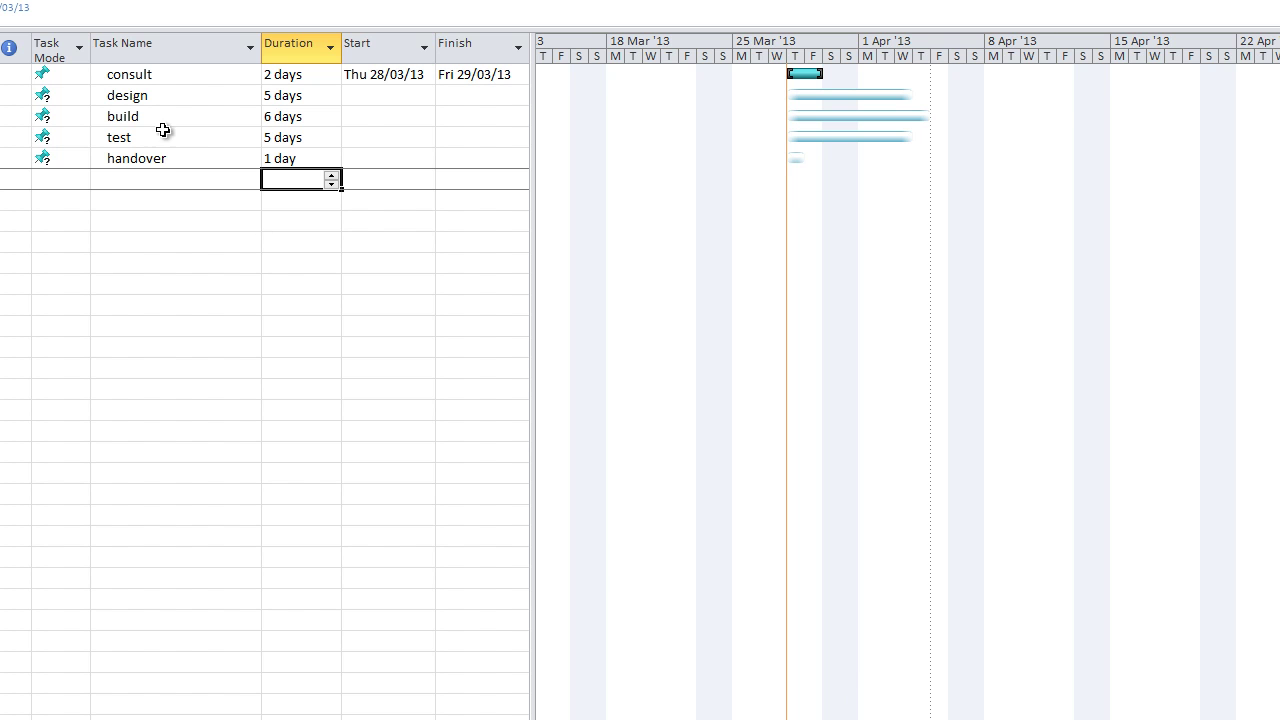
# Link the five tasks in sequence from consult to handover and widen the table to show the Predecessors column
pyautogui.moveTo(179, 68); pyautogui.dragTo(193, 158)
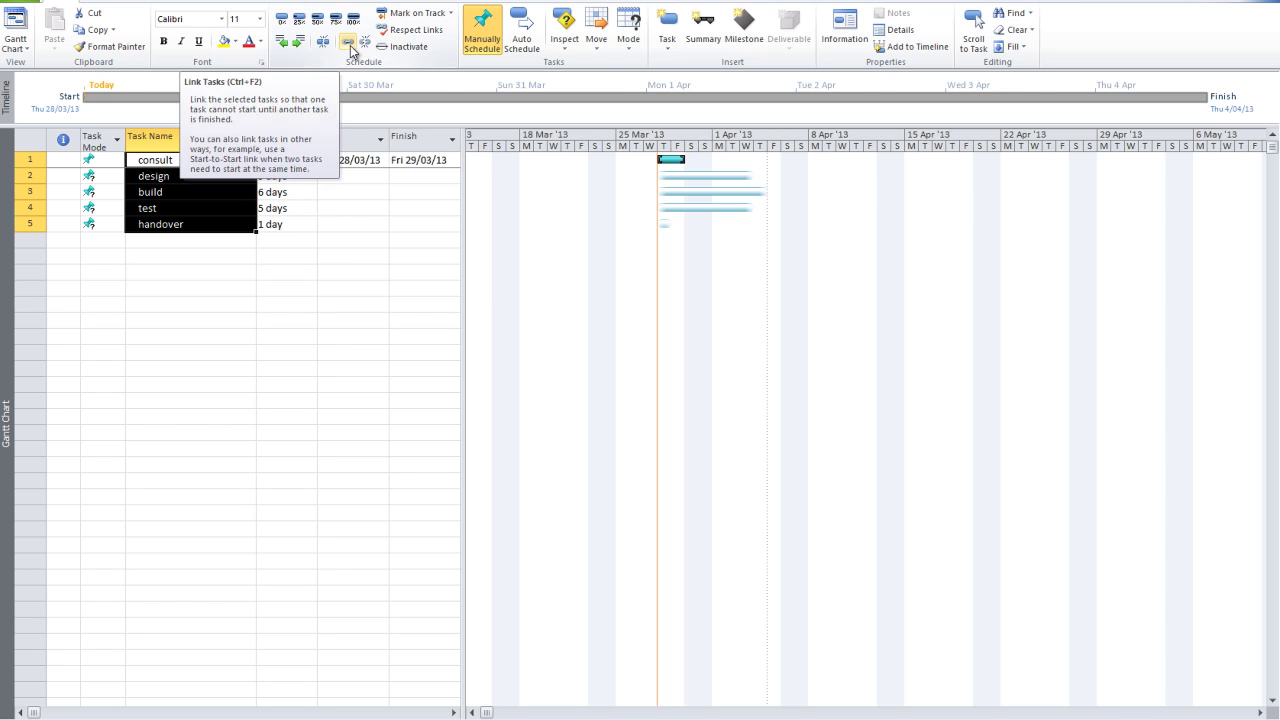
pyautogui.click(350, 46)
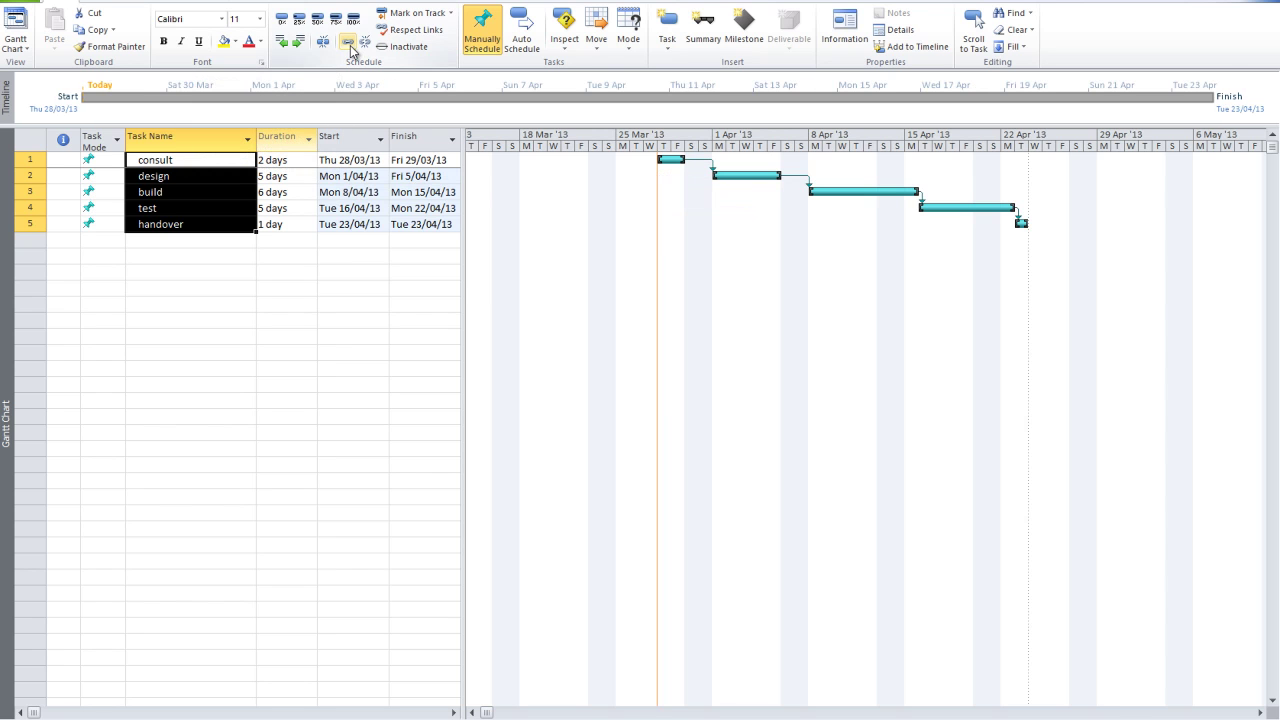
pyautogui.moveTo(467, 279); pyautogui.dragTo(524, 284)
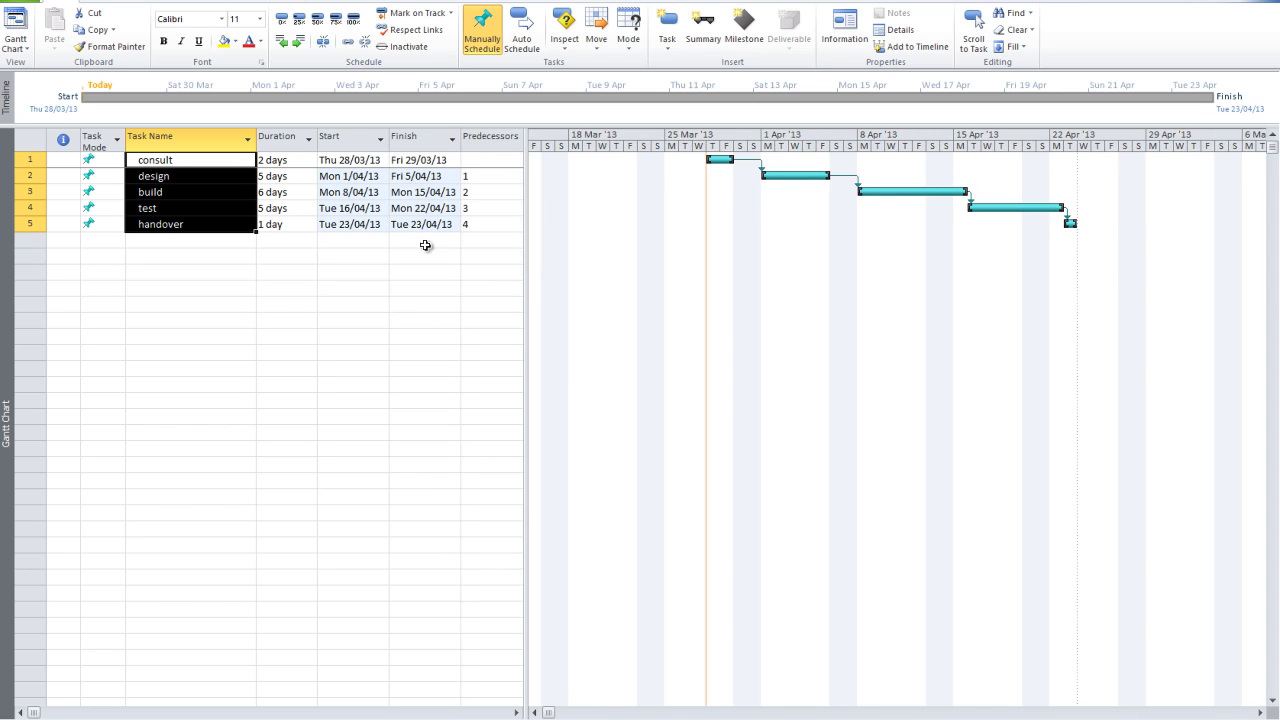
# Set the build task's duration to 12 days
pyautogui.click(293, 196)
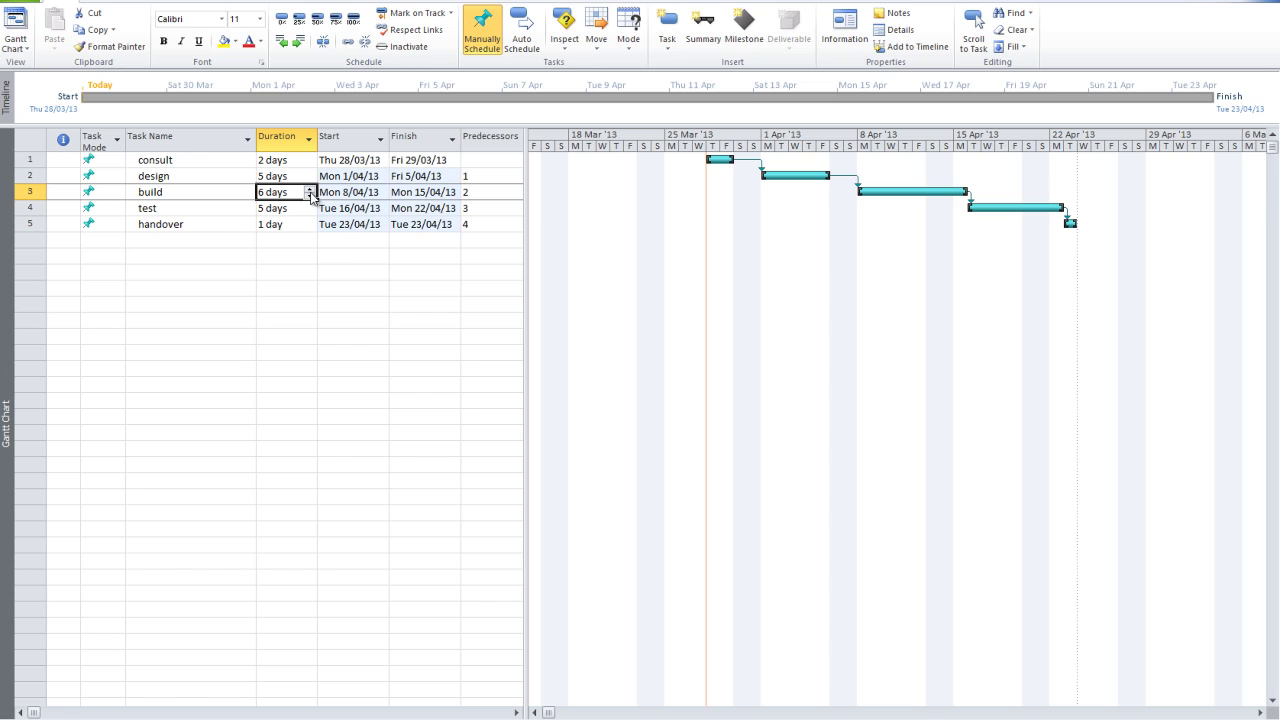
pyautogui.click(310, 188)
pyautogui.click(310, 188)
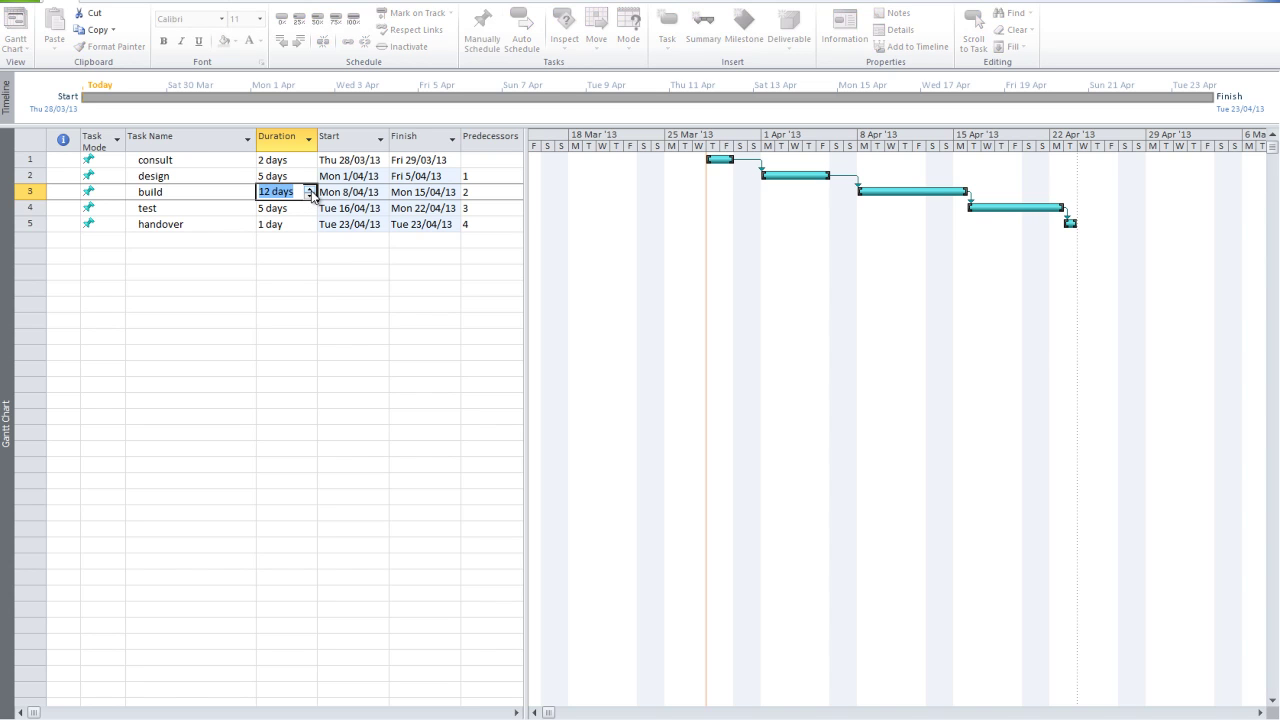
pyautogui.press('Return')
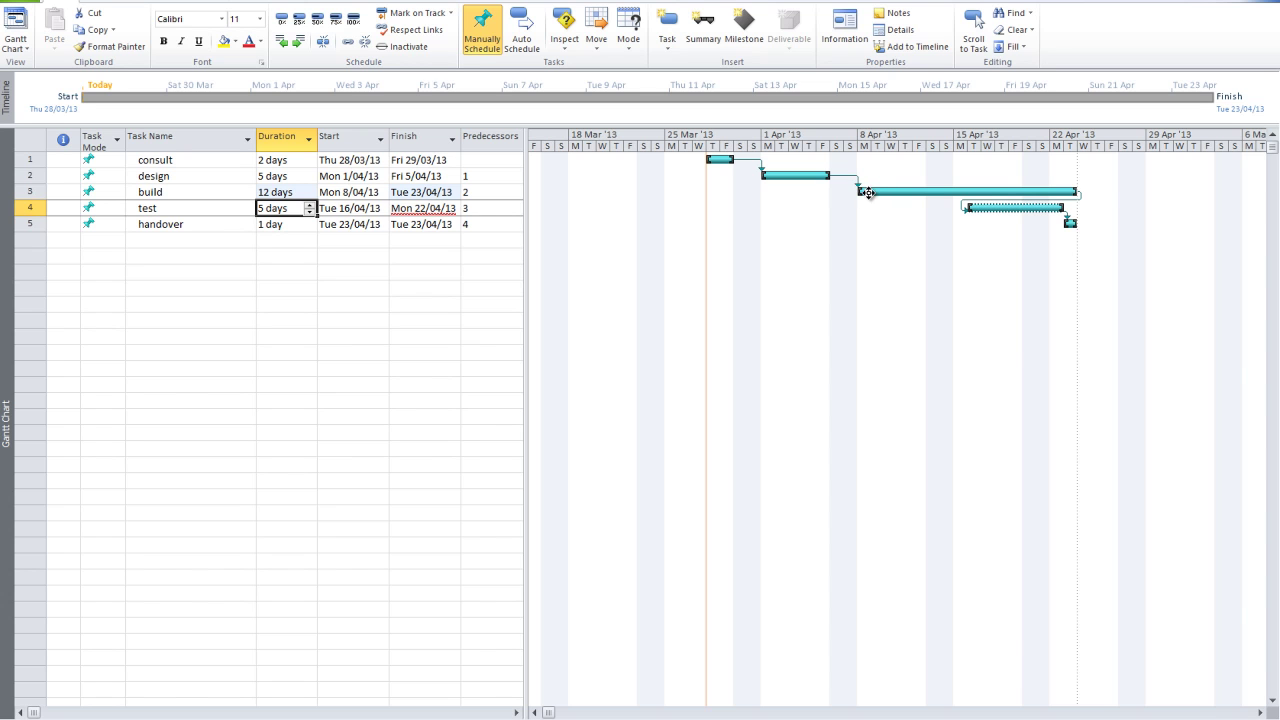
# Undo the last duration change of the build task
pyautogui.moveTo(861, 191); pyautogui.dragTo(888, 192)
pyautogui.hotkey('ctrl', 'z')
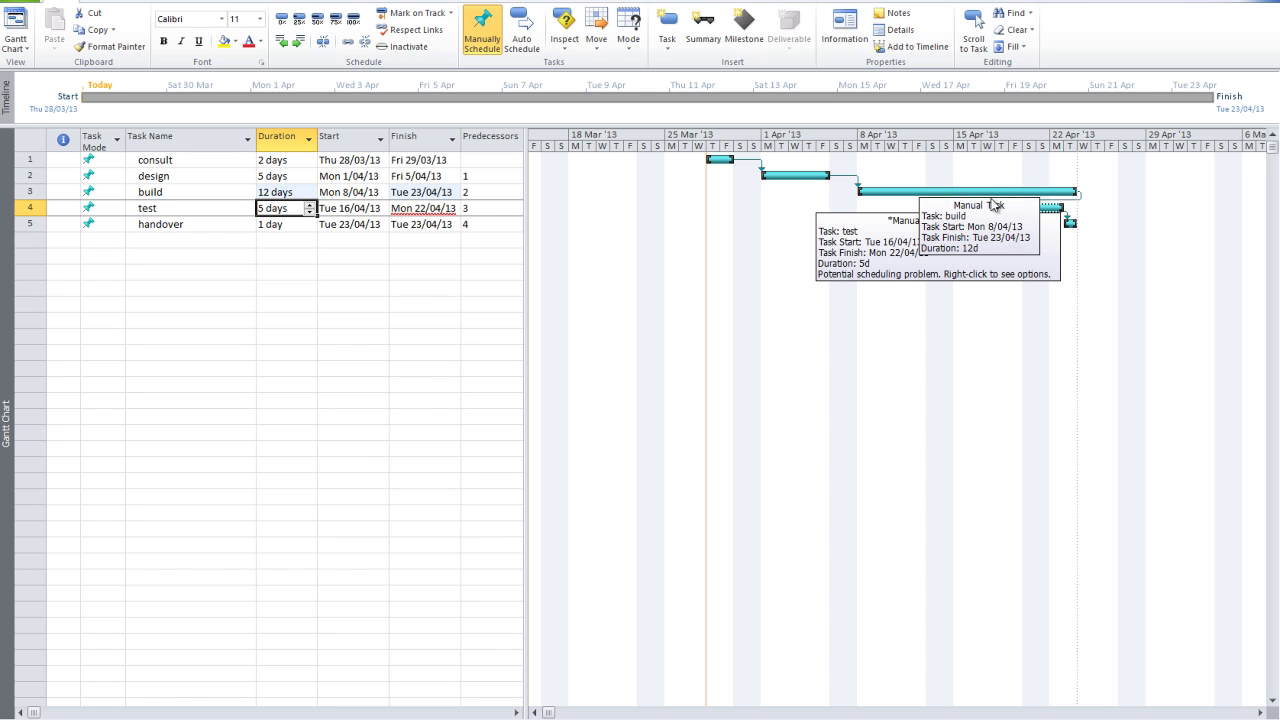
pyautogui.click(1055, 207)
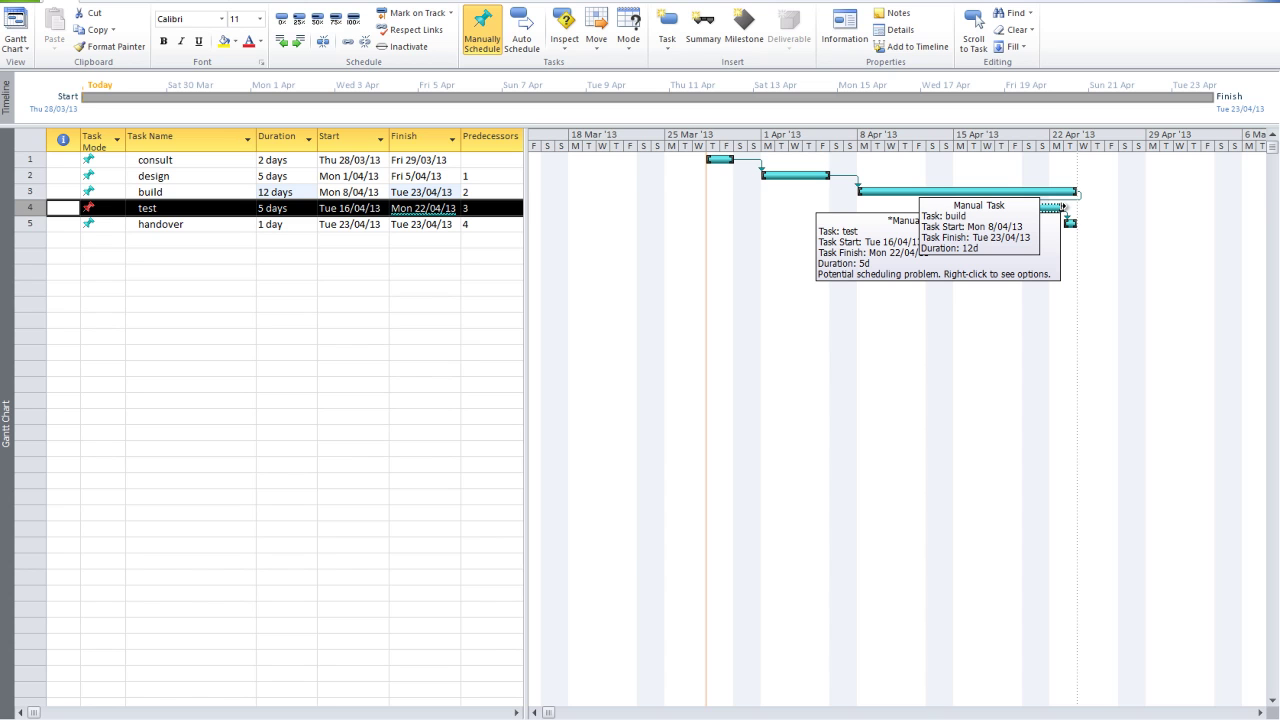
pyautogui.click(270, 238)
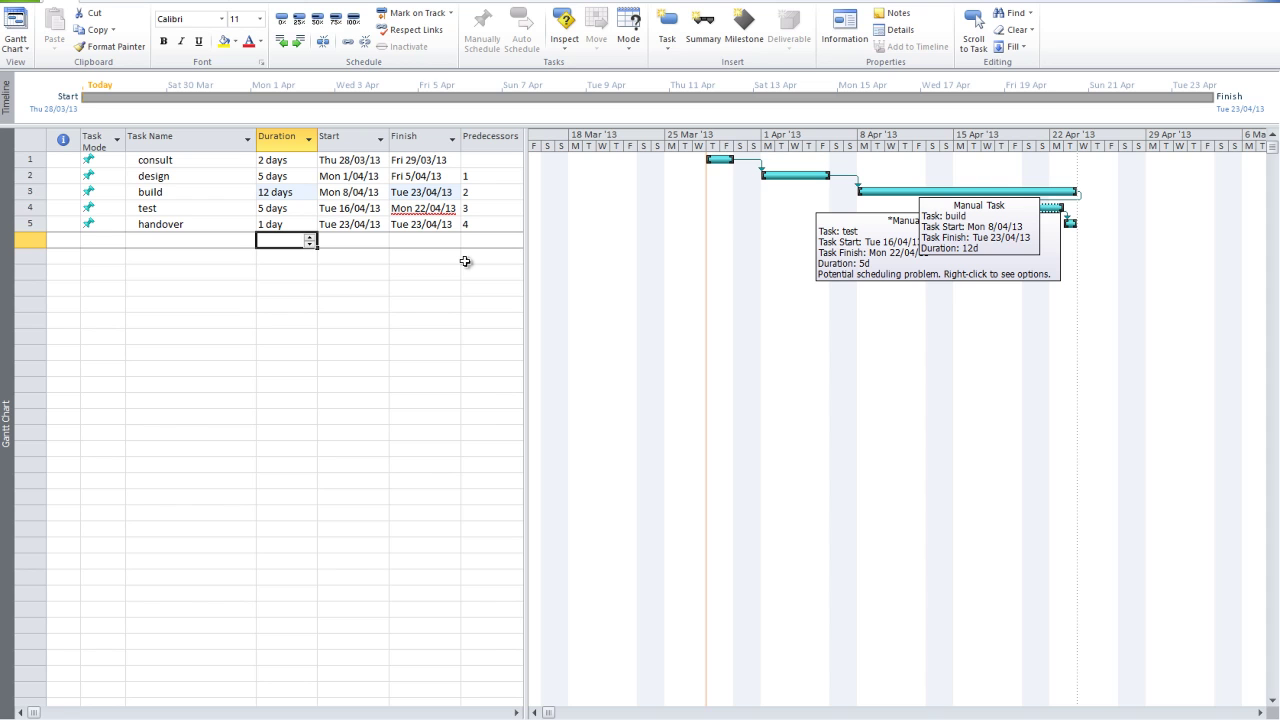
pyautogui.hotkey('ctrl', 'z')
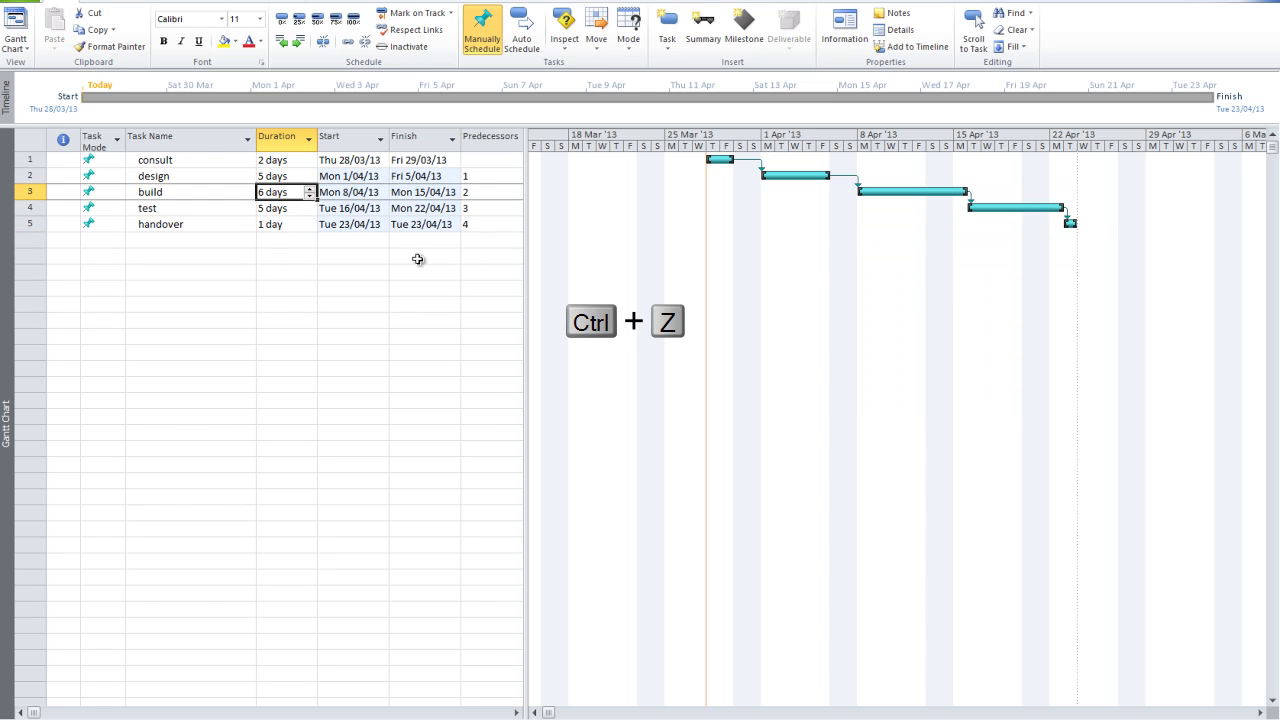
# Switch all five tasks to Auto Scheduled and set the build task's duration to 14 days
pyautogui.click(104, 150)
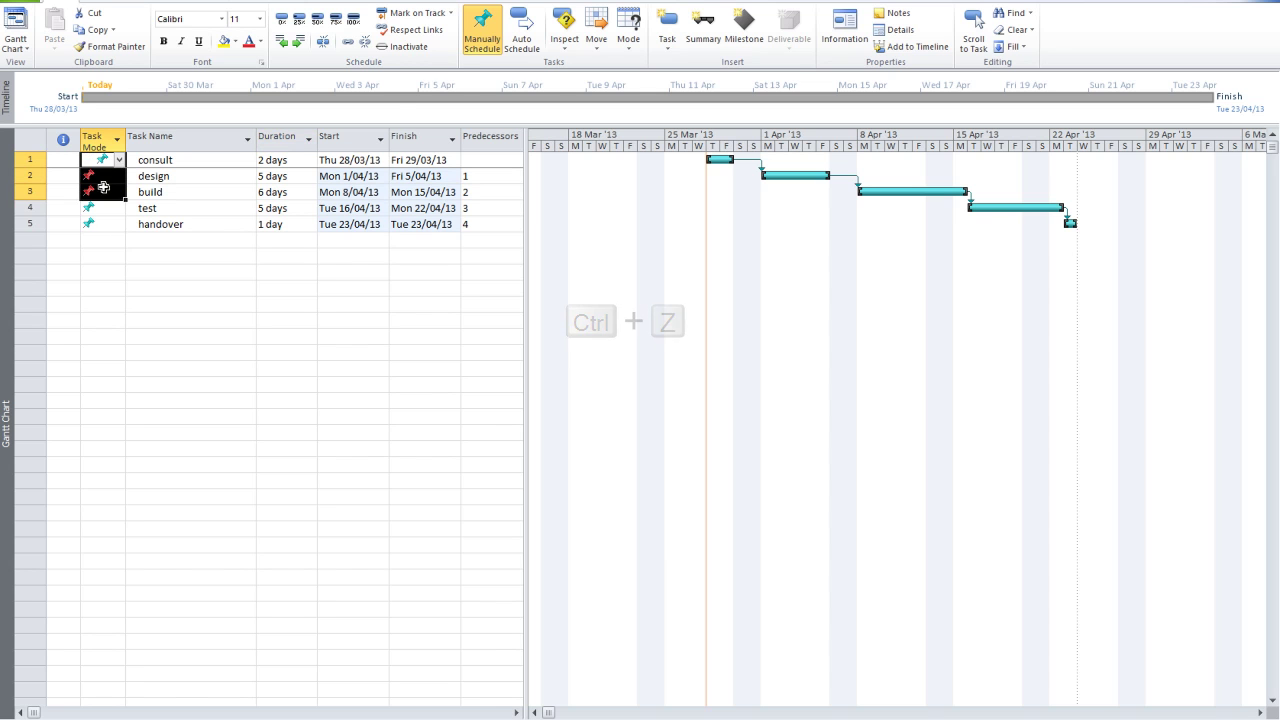
pyautogui.click(521, 38)
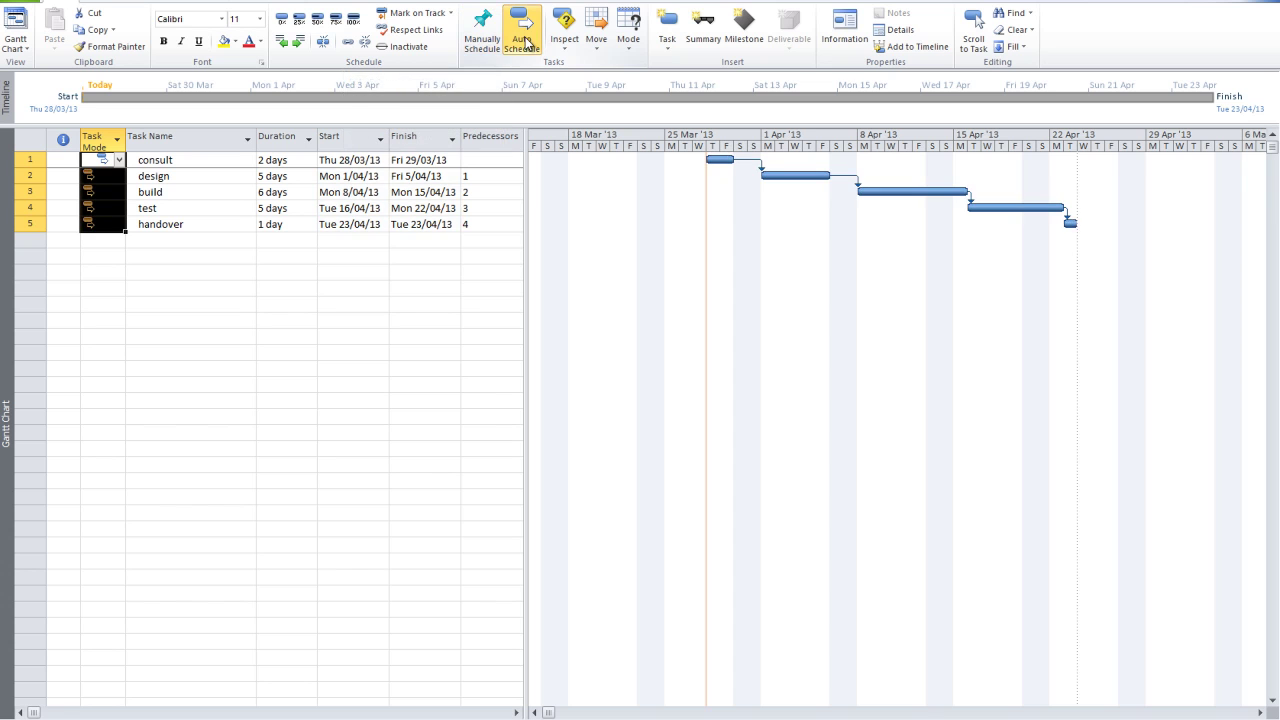
pyautogui.click(301, 196)
pyautogui.click(311, 189)
pyautogui.click(311, 189)
pyautogui.click(311, 189)
pyautogui.click(311, 189)
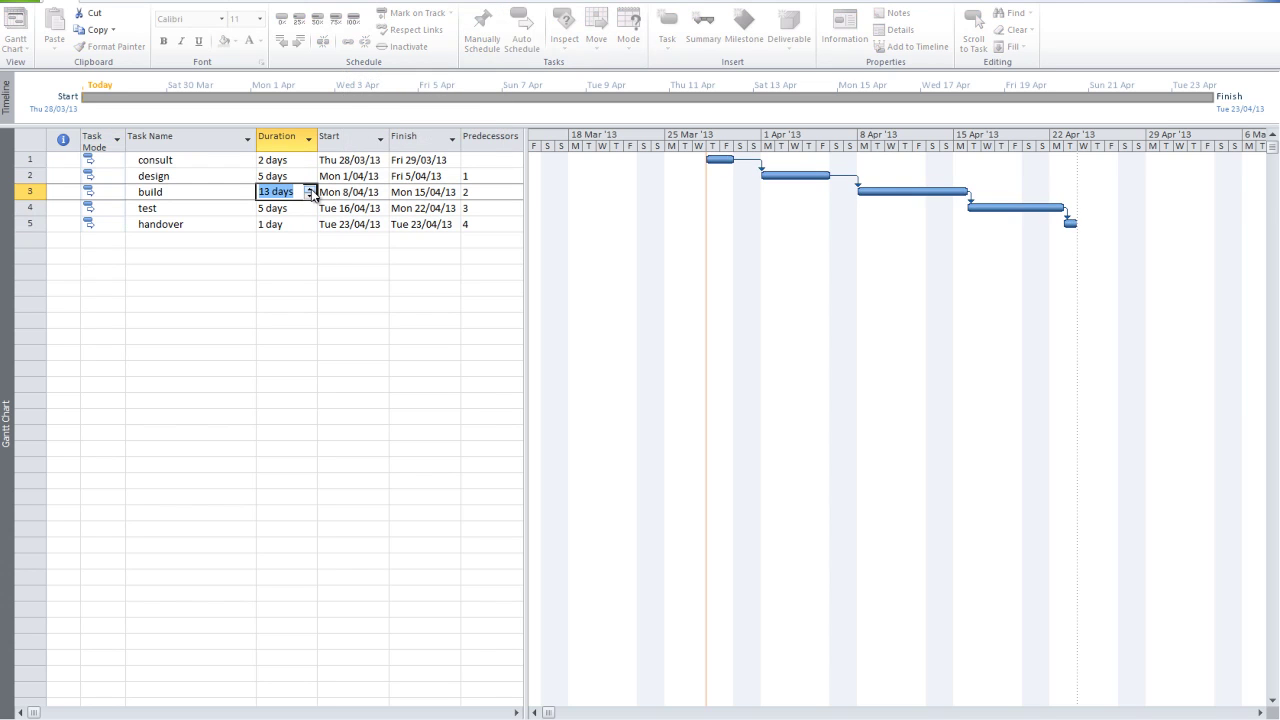
pyautogui.click(312, 190)
pyautogui.press('Return')
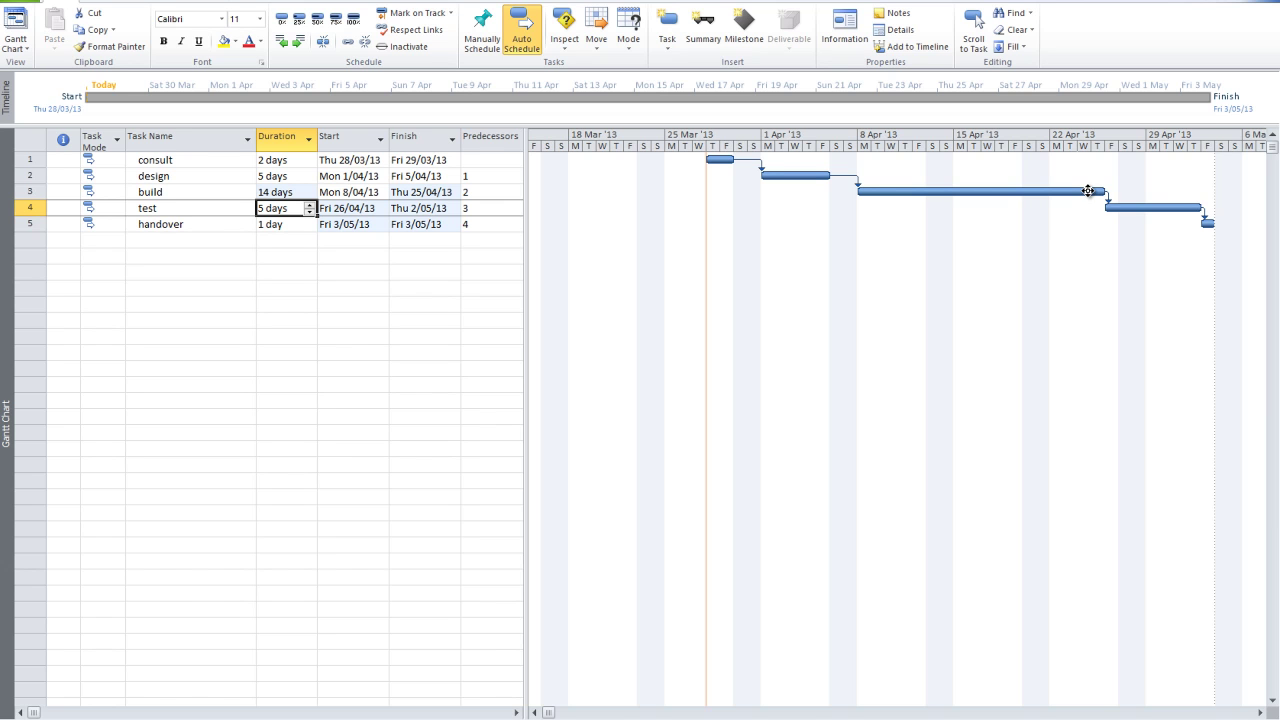
# Change the test task's mode to Manually Scheduled
pyautogui.click(116, 208)
pyautogui.click(119, 208)
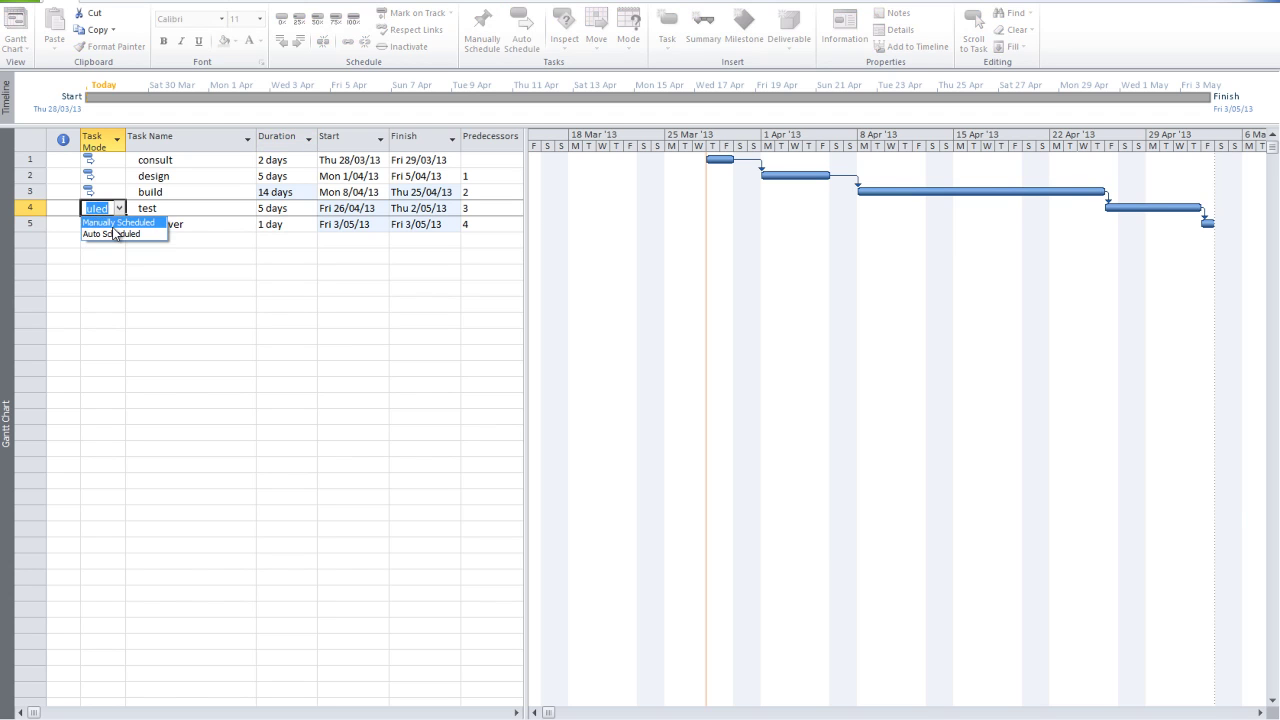
pyautogui.click(114, 227)
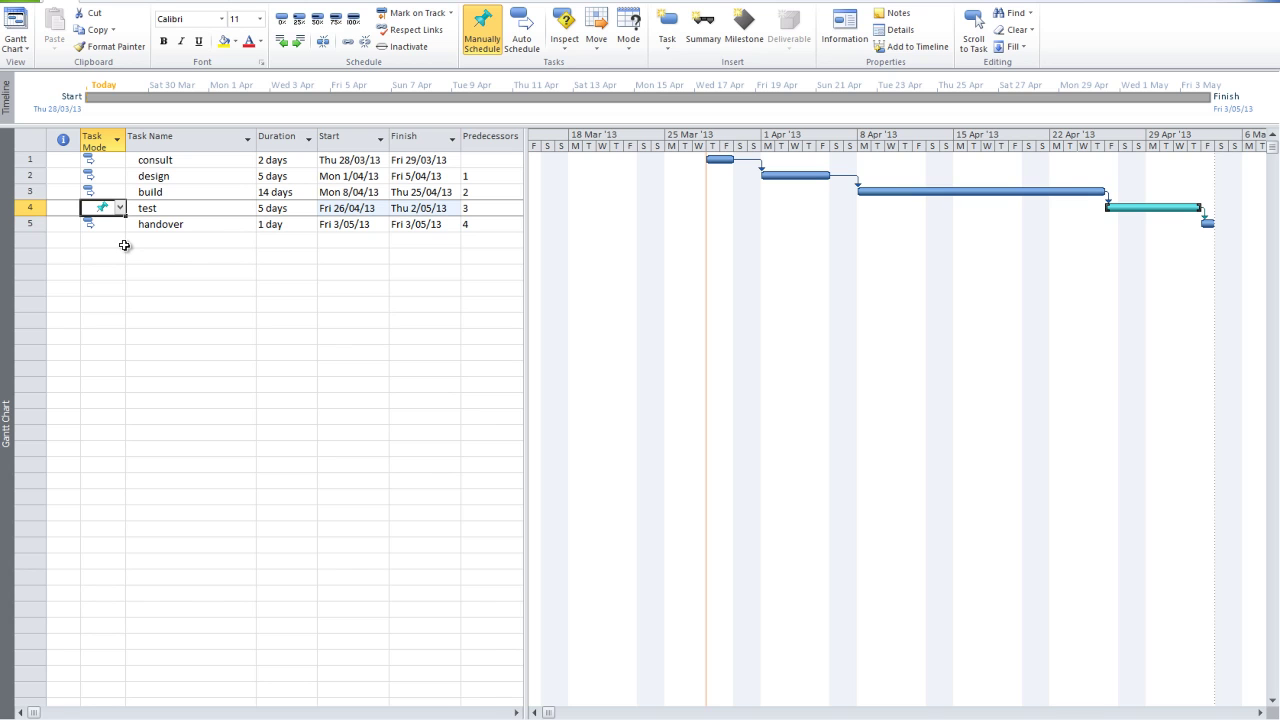
pyautogui.click(186, 252)
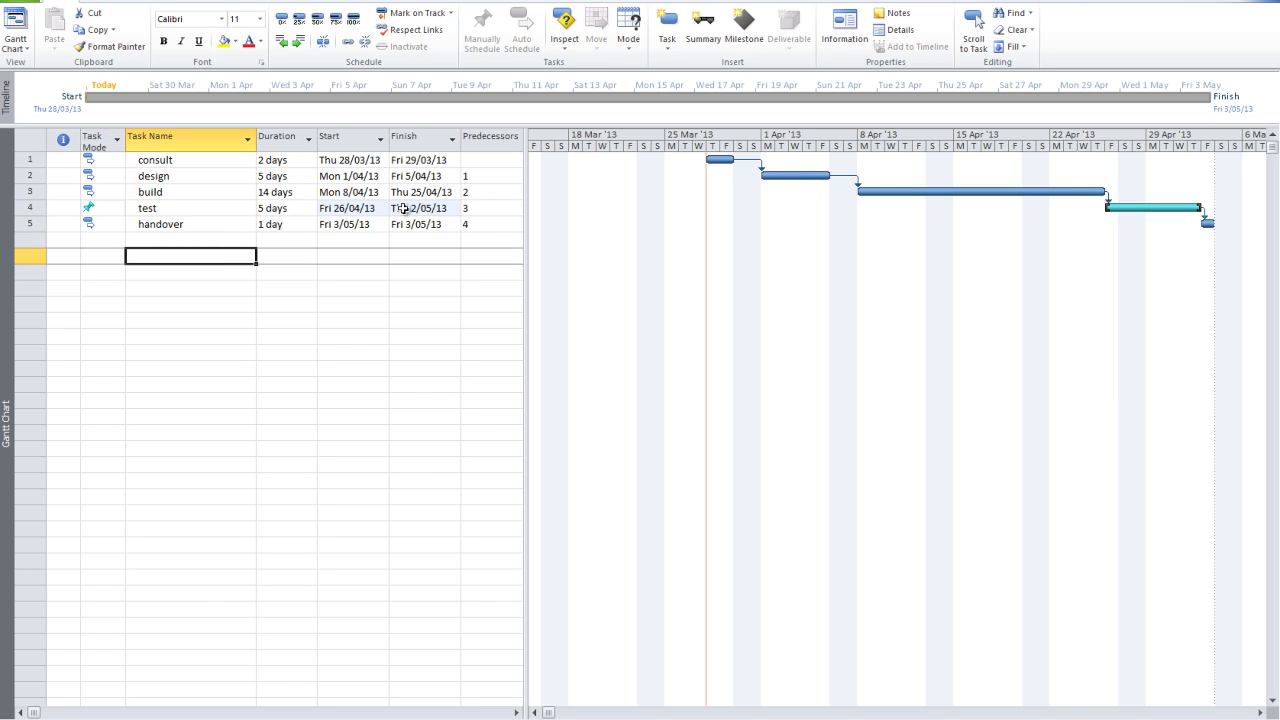
# Set the build task's duration to 19 days
pyautogui.click(290, 194)
pyautogui.click(310, 189)
pyautogui.click(310, 189)
pyautogui.click(310, 189)
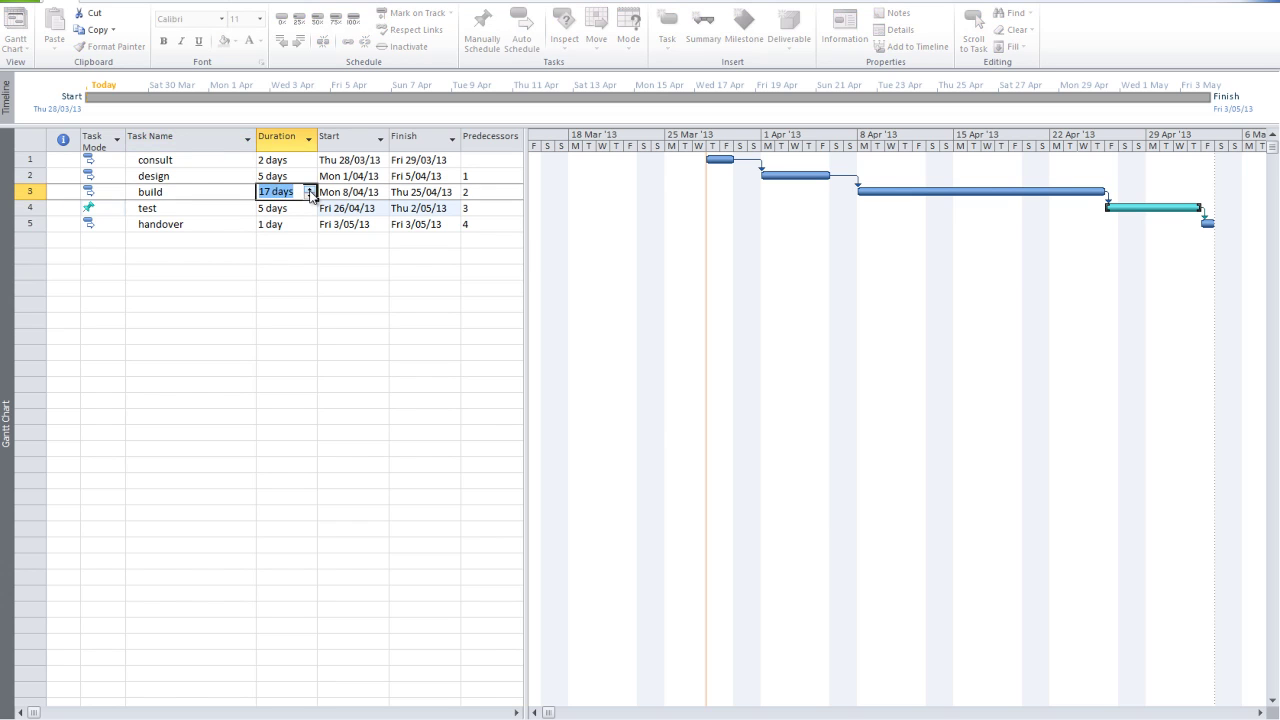
pyautogui.click(310, 189)
pyautogui.click(310, 189)
pyautogui.click(323, 283)
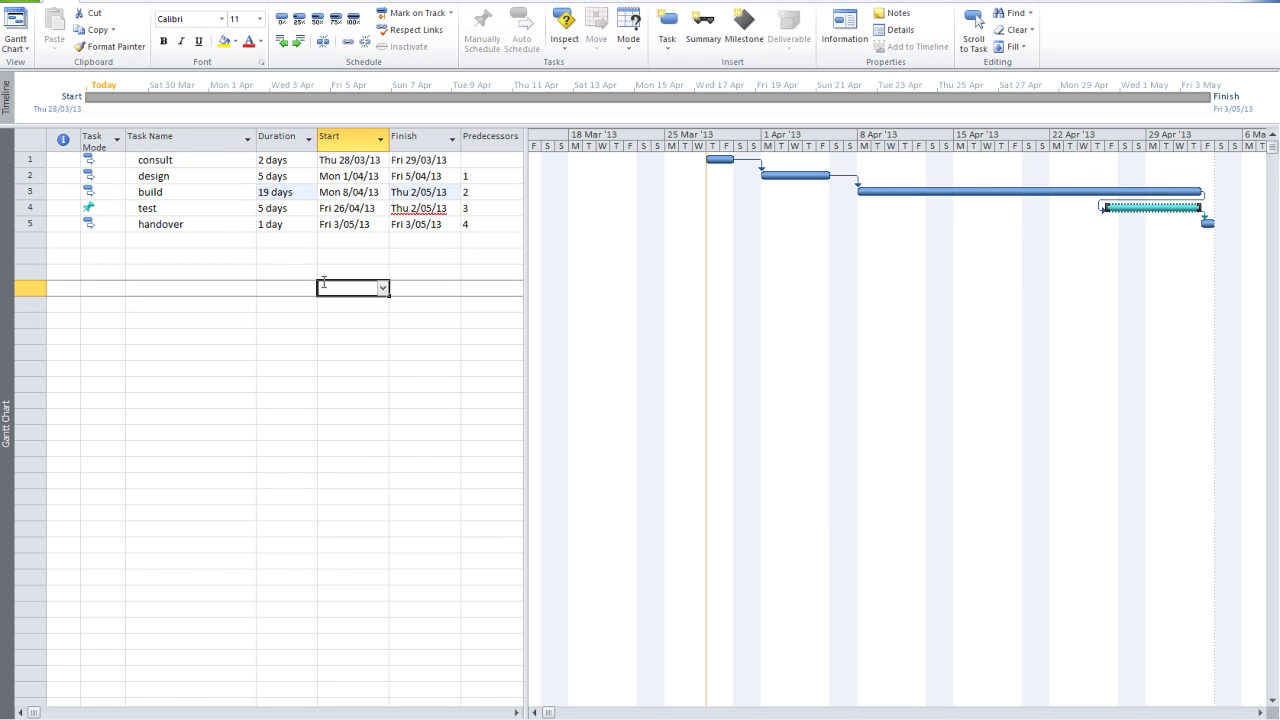
# Set new tasks in Project1 to be created as Auto Scheduled in the project's schedule options
pyautogui.click(29, 3)
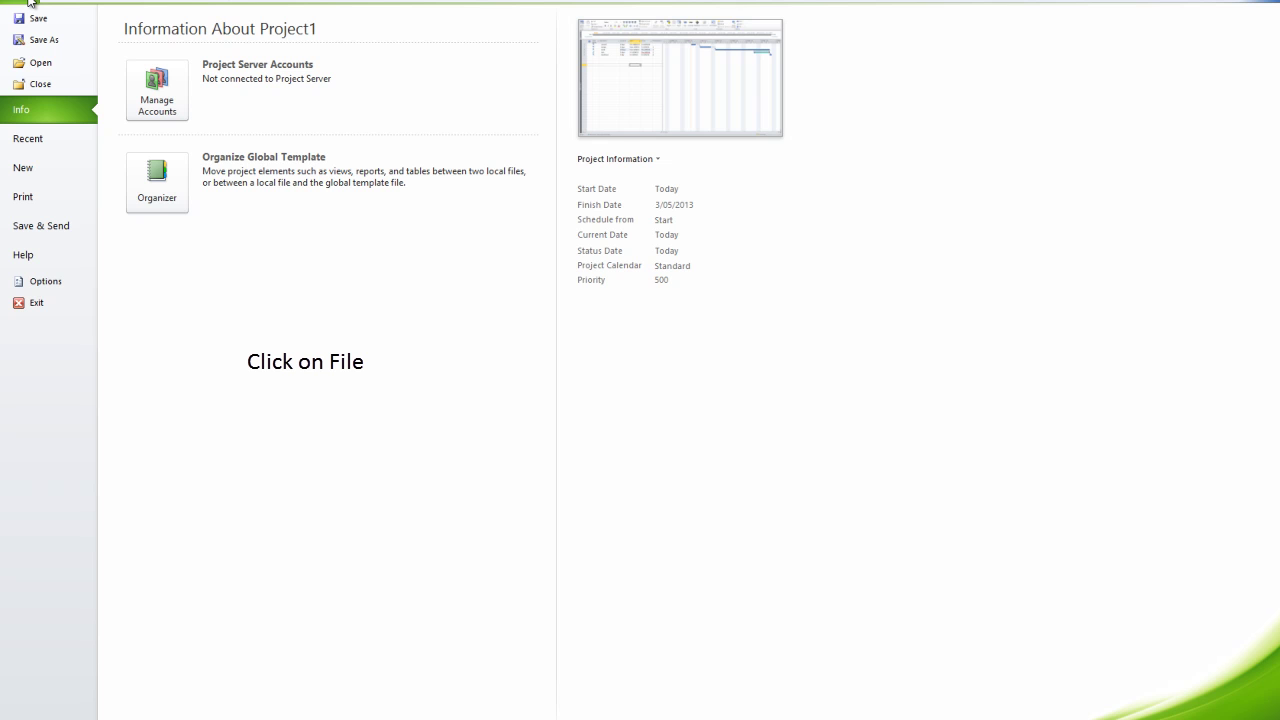
pyautogui.click(62, 280)
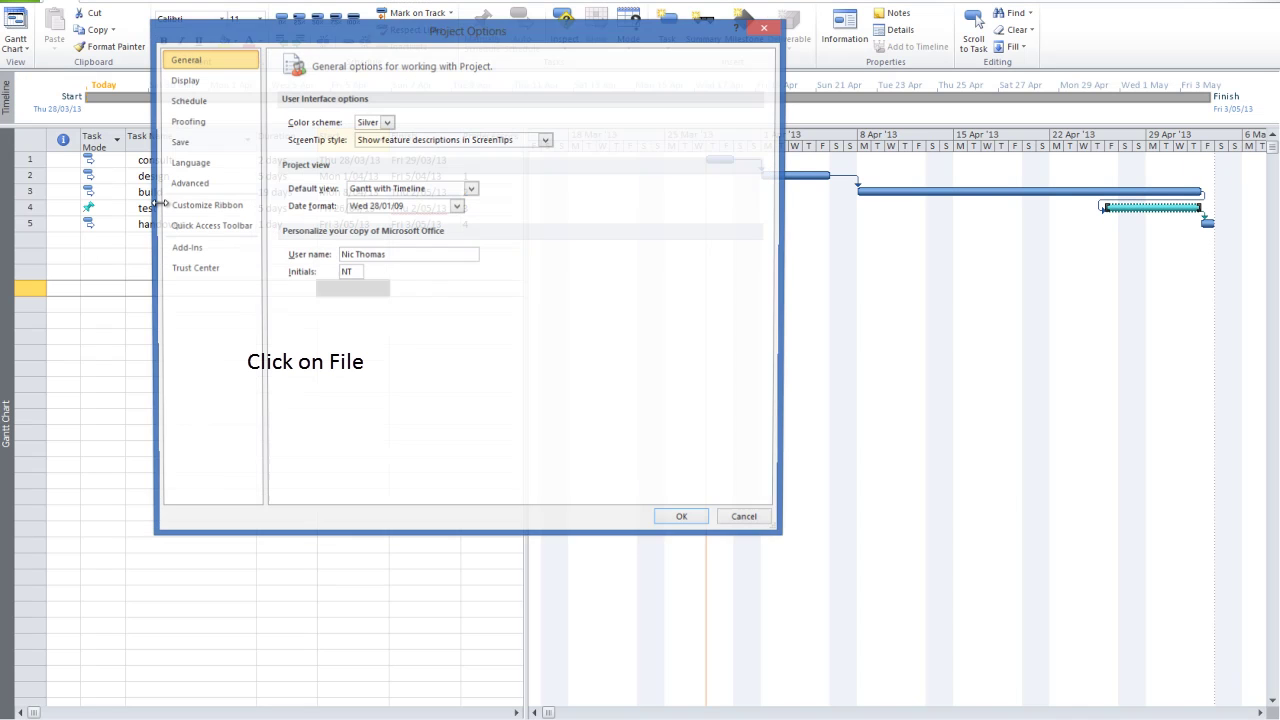
pyautogui.click(205, 99)
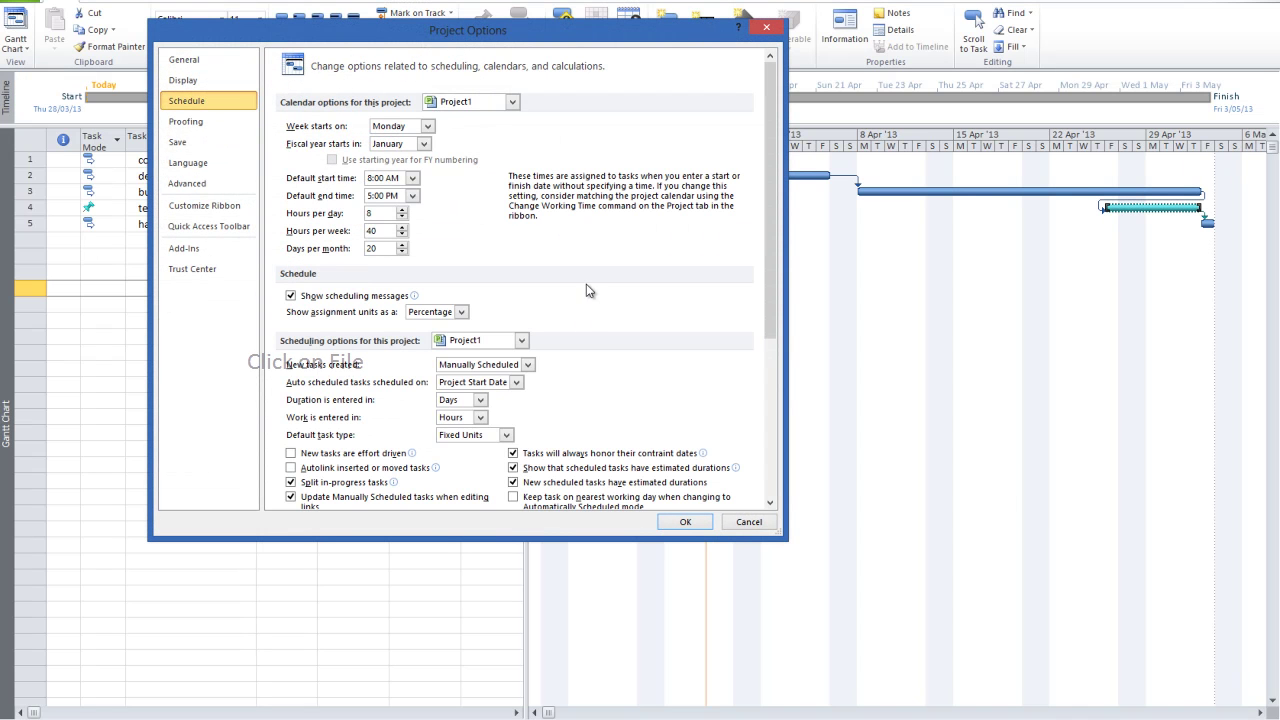
pyautogui.click(526, 364)
pyautogui.click(518, 392)
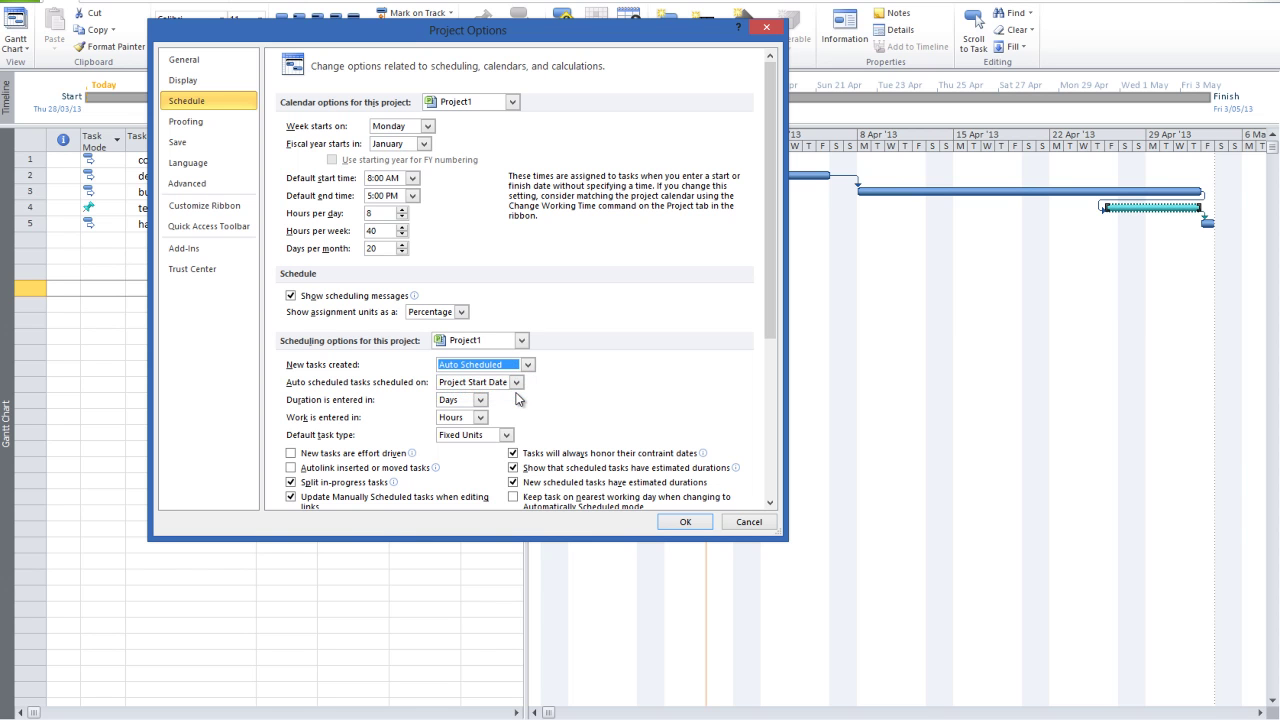
pyautogui.click(685, 521)
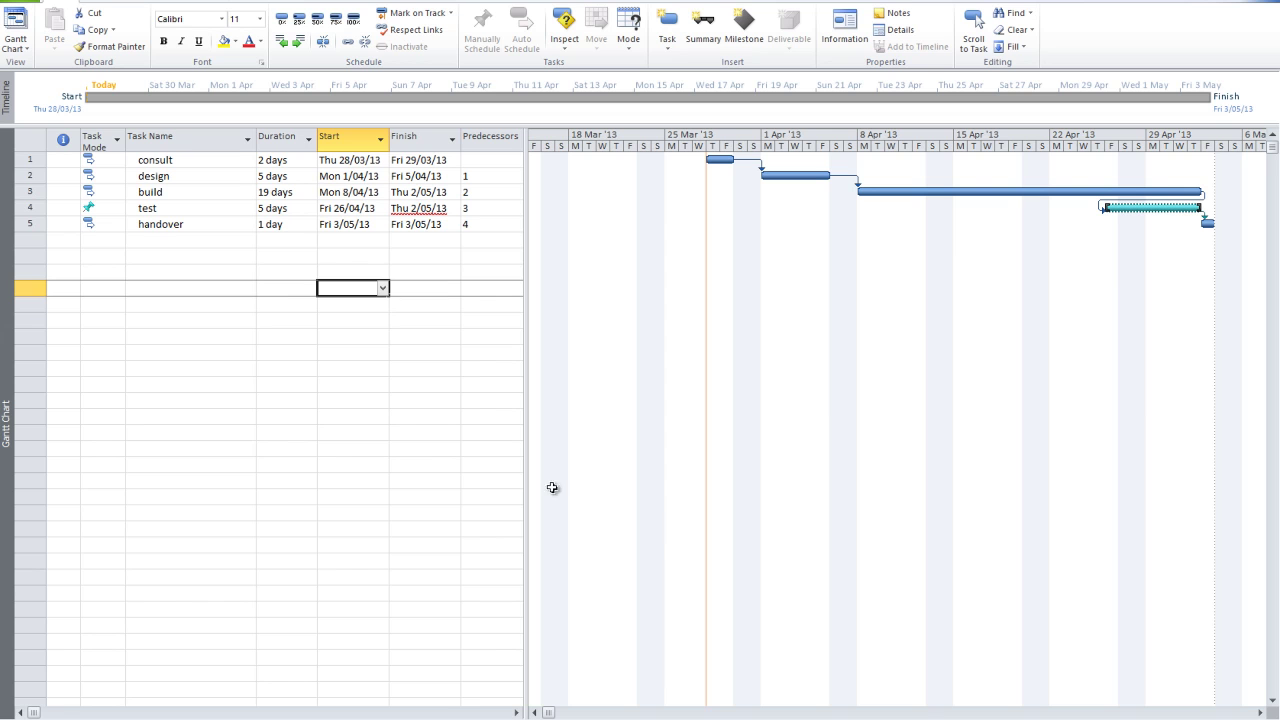
# Add two new tasks named hh and hg below handover
pyautogui.click(165, 243)
pyautogui.write('hh')
pyautogui.press('Return')
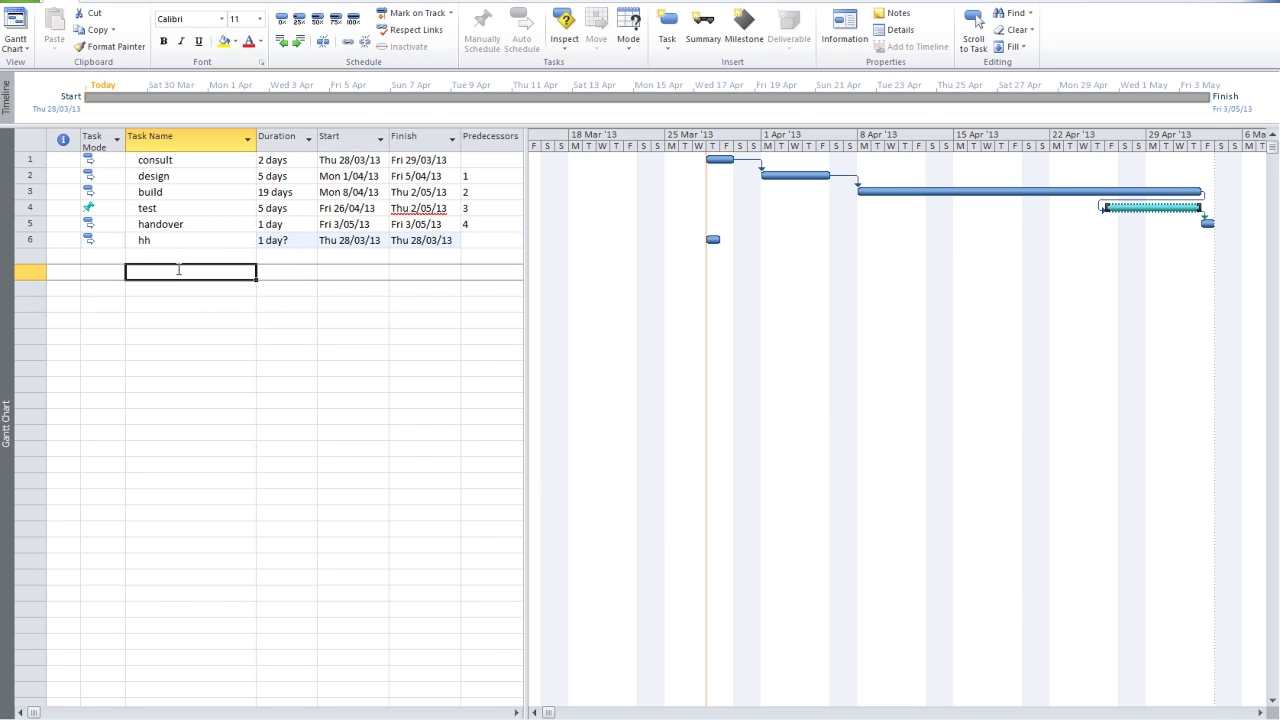
pyautogui.write('hg')
pyautogui.press('Return')
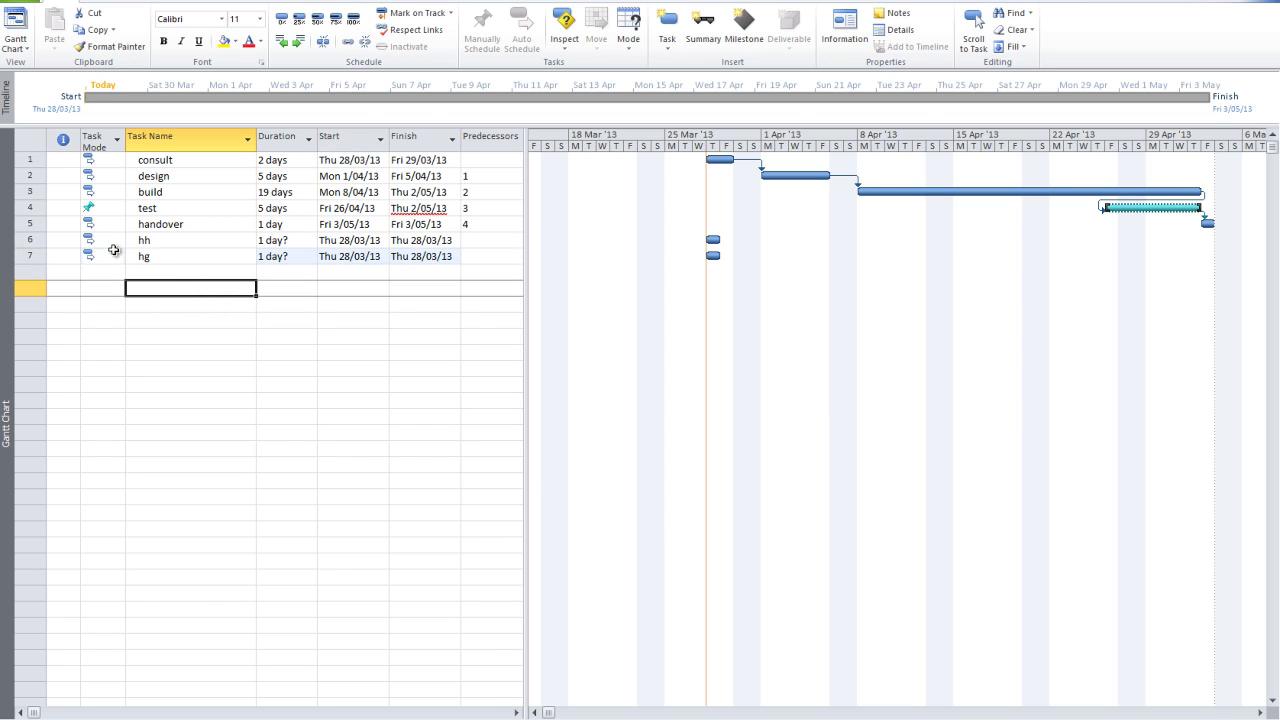